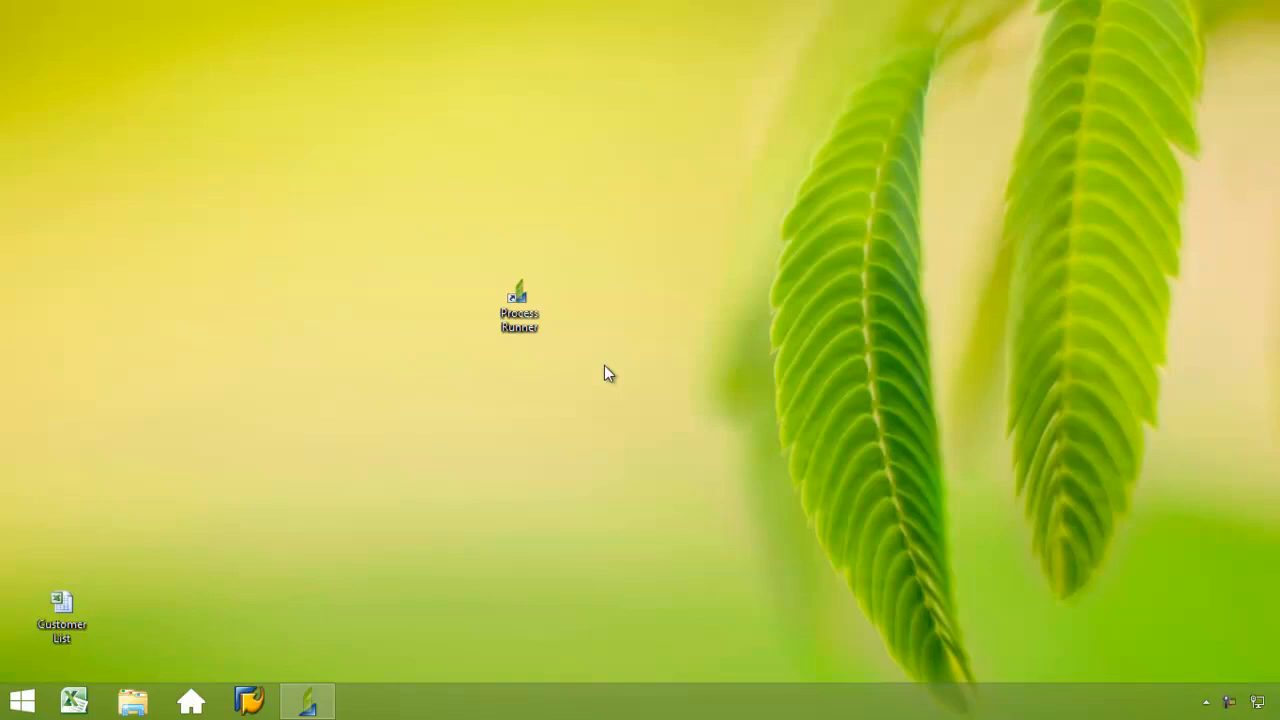
# Step: In Process Runner, start a new BAPI/RFM process and select BAPI_CUSTOMER_GETDETAIL2 after filtering the list for *CUSTOMER_GETDE
pyautogui.click(322, 704)
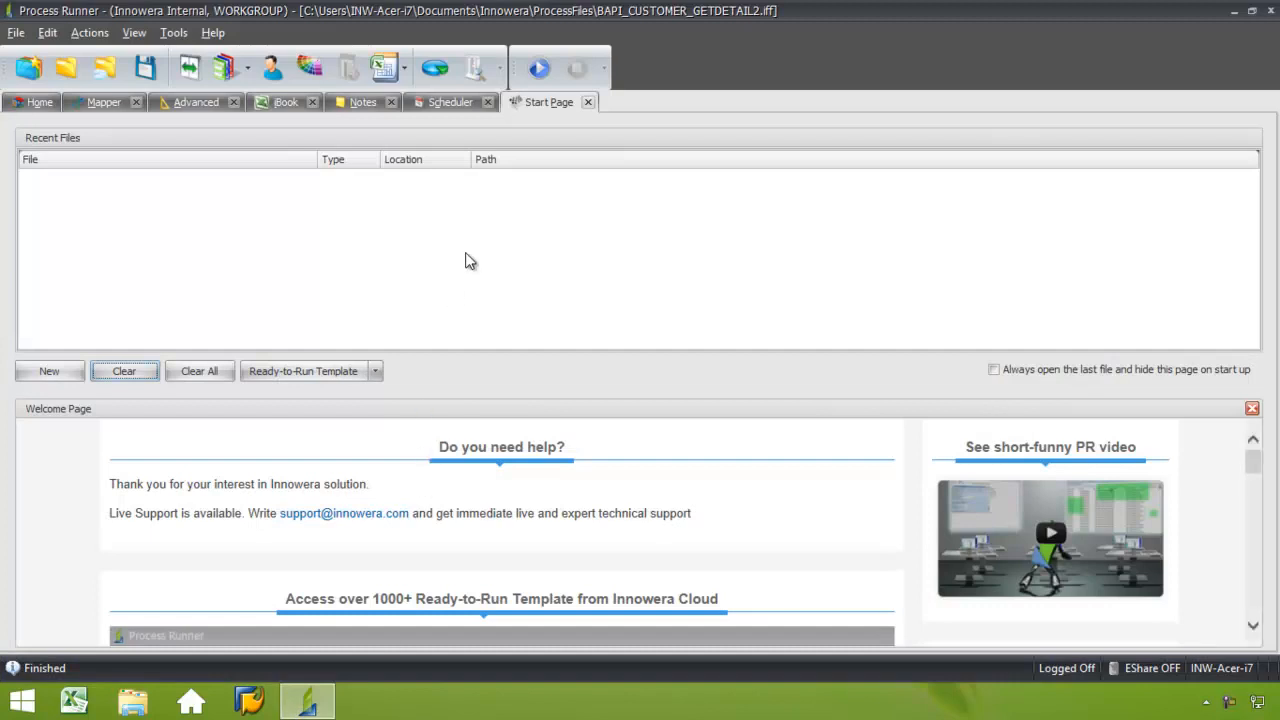
pyautogui.click(48, 380)
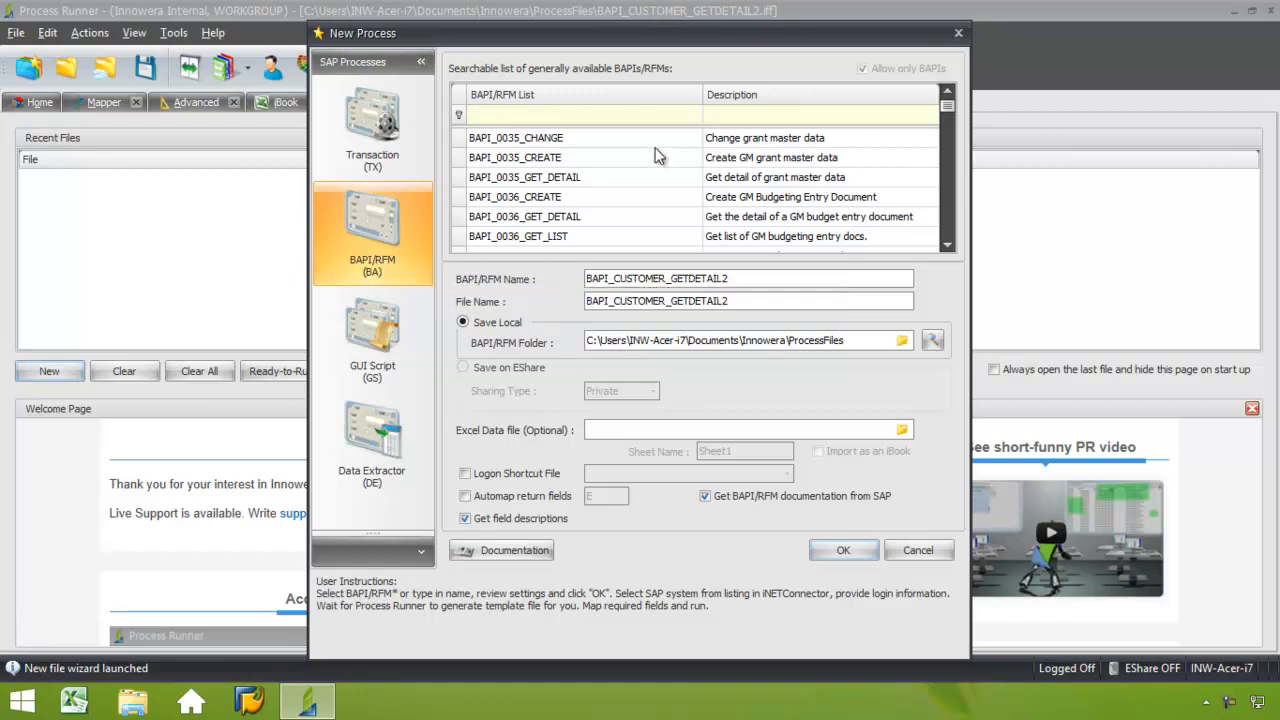
pyautogui.click(737, 114)
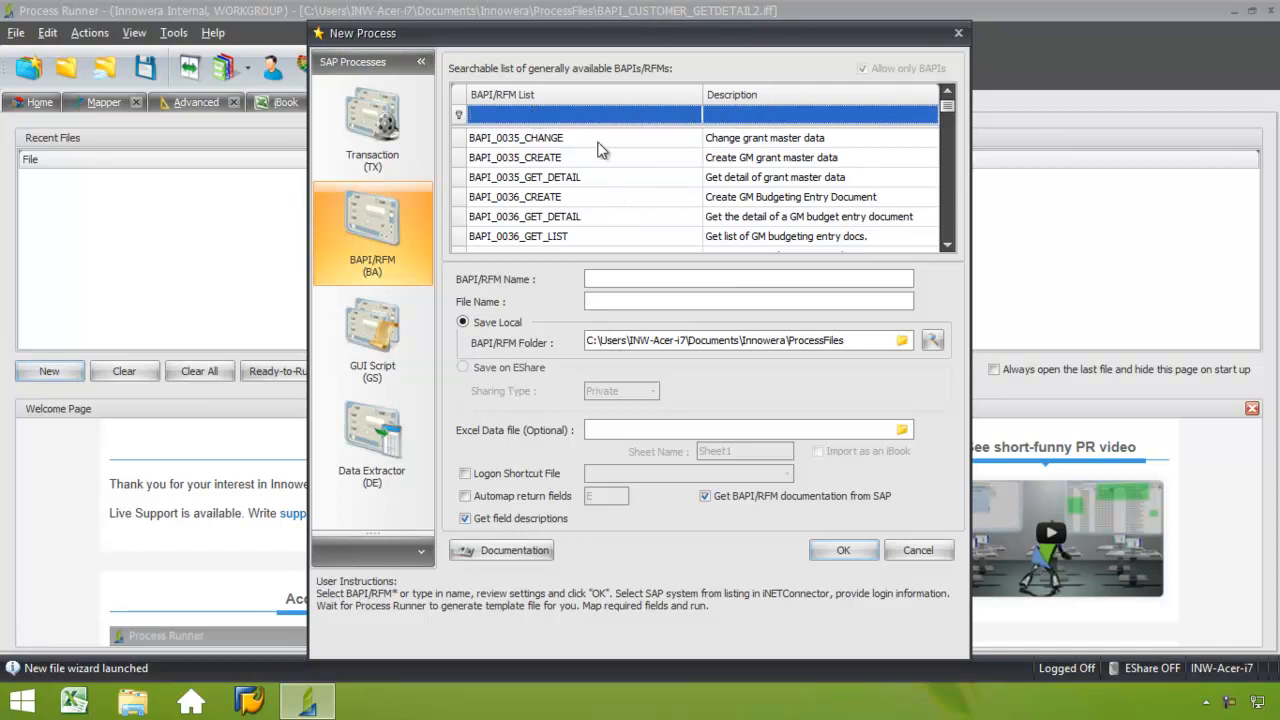
pyautogui.click(622, 181)
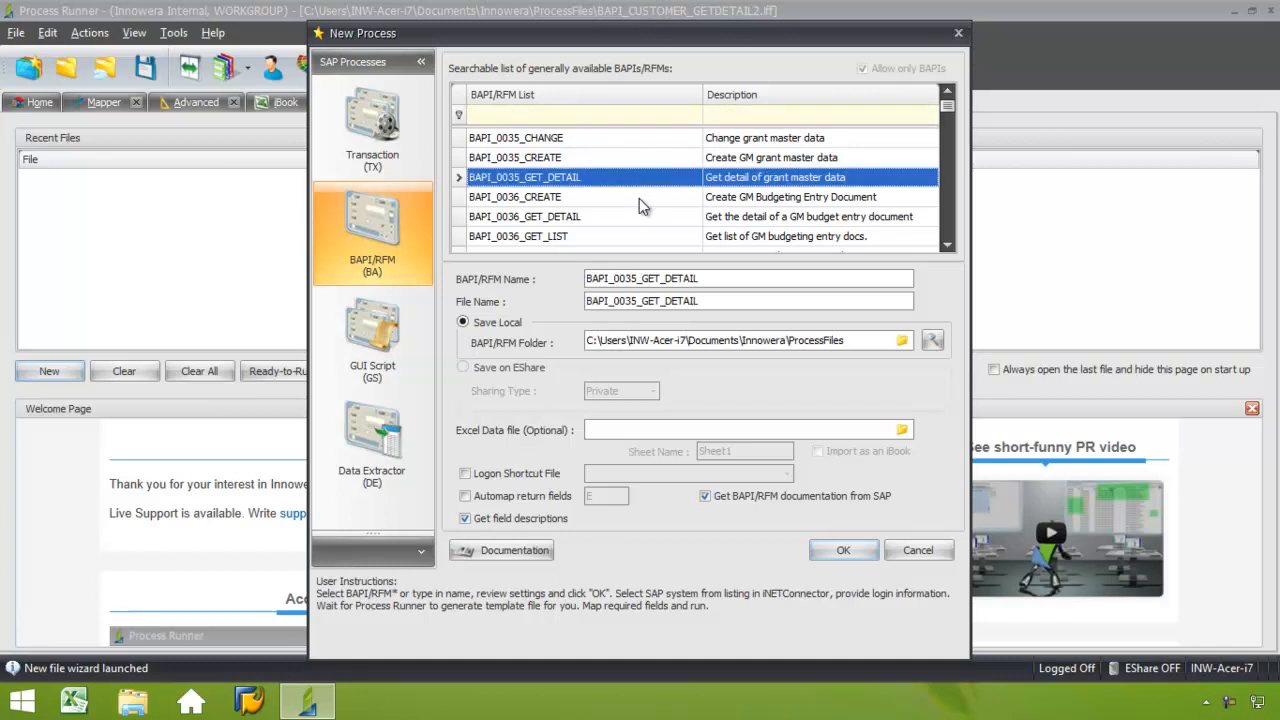
pyautogui.click(617, 118)
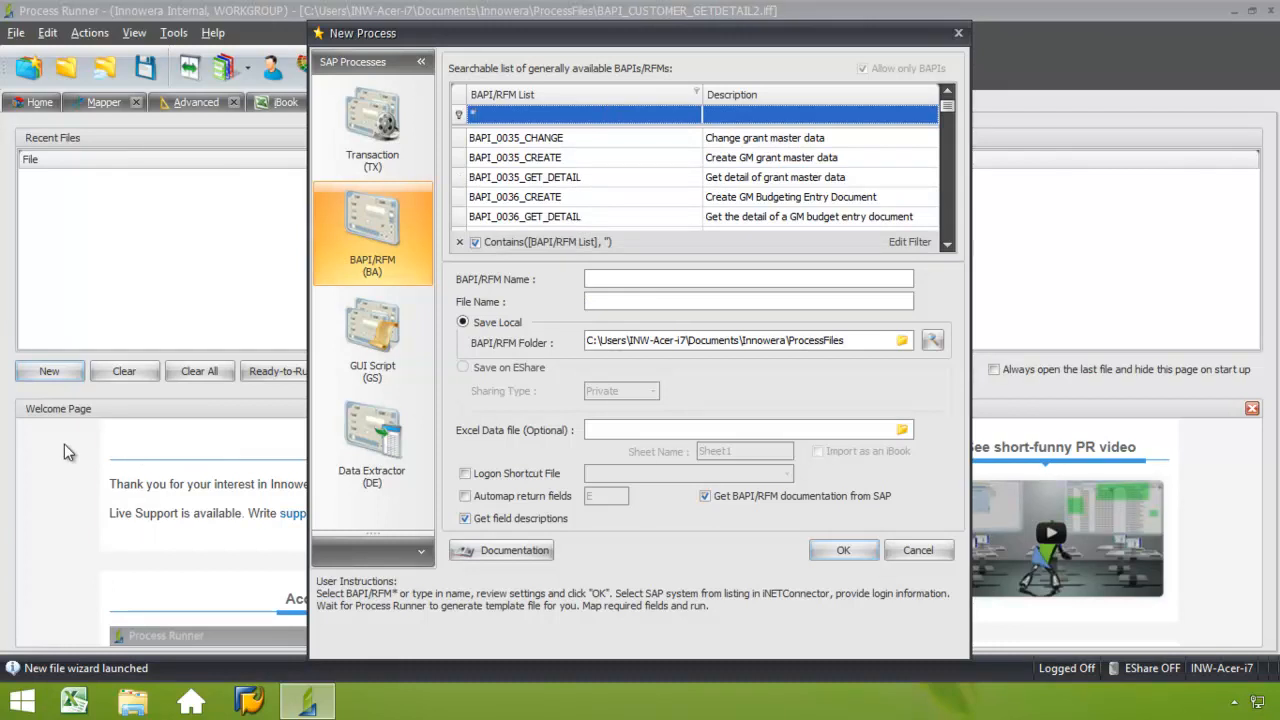
pyautogui.write('CUS')
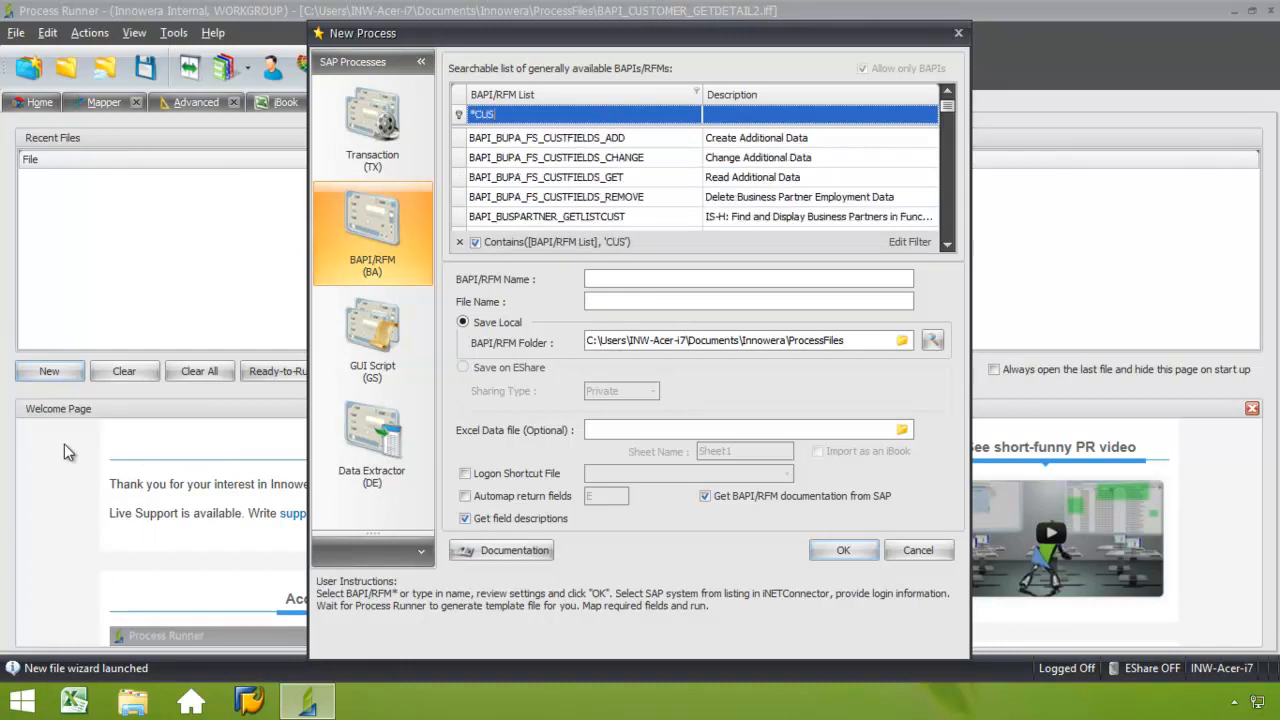
pyautogui.write('TOMER')
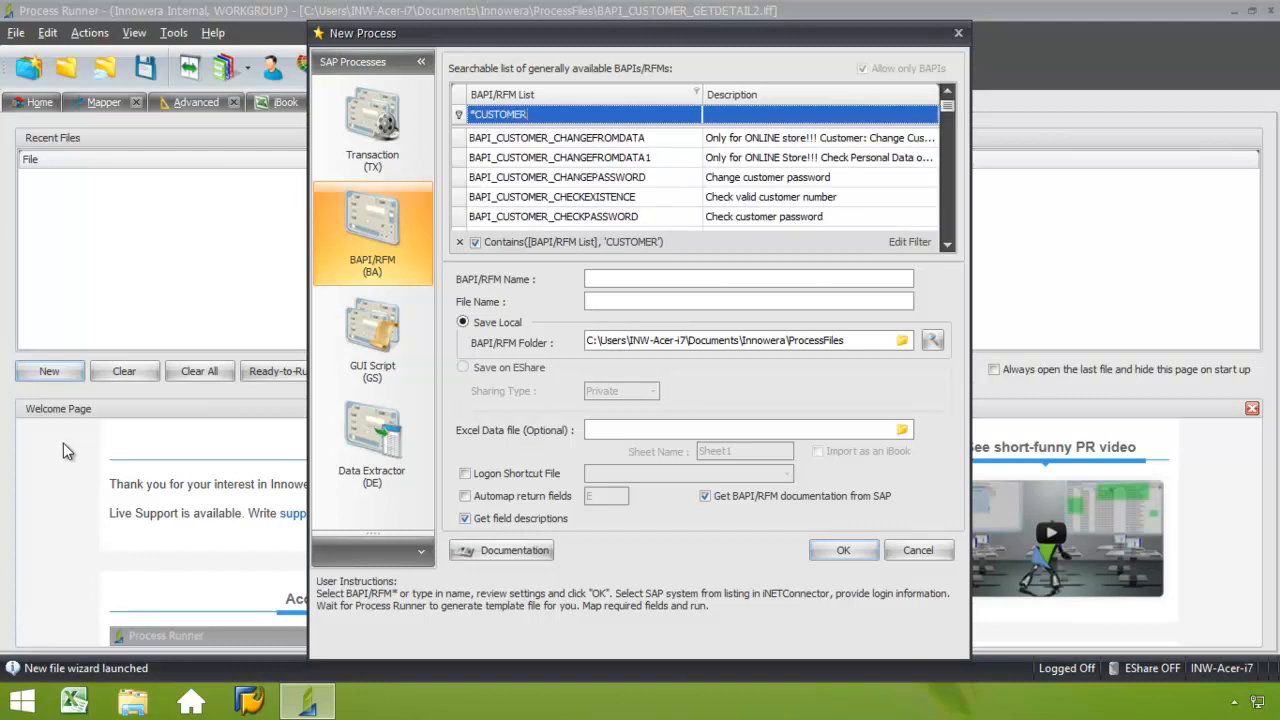
pyautogui.write('_GET')
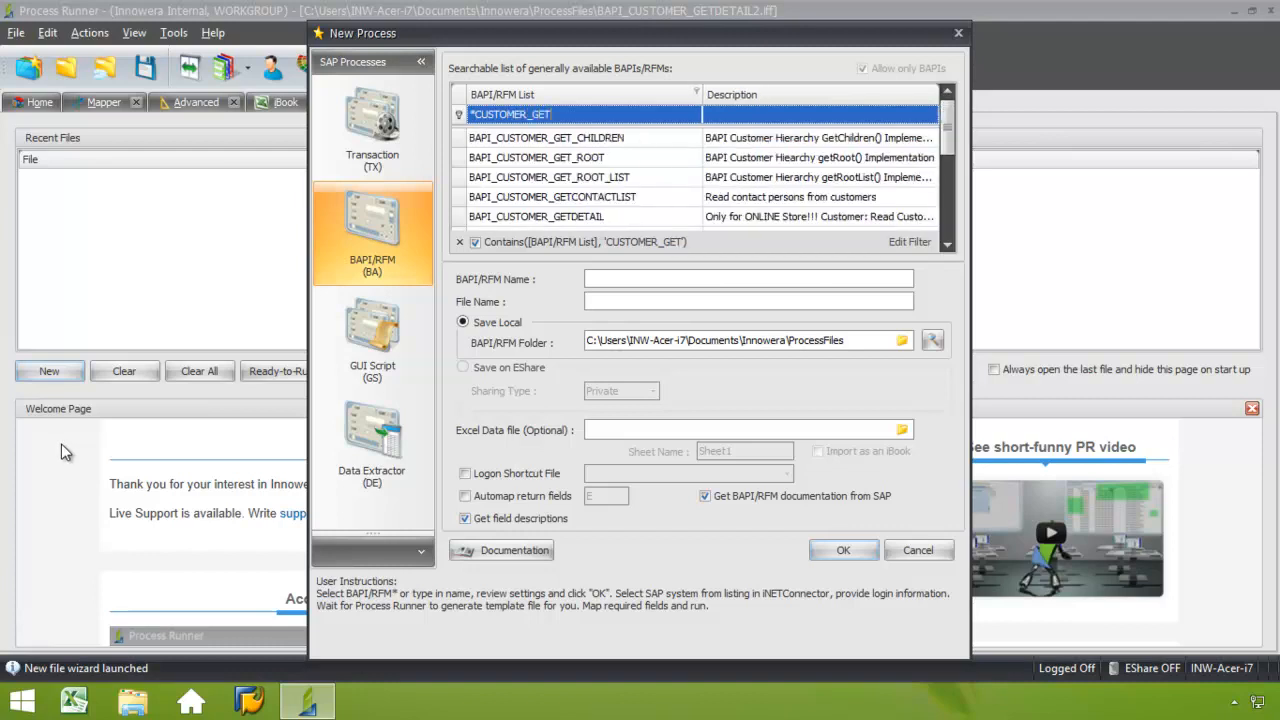
pyautogui.write('DE')
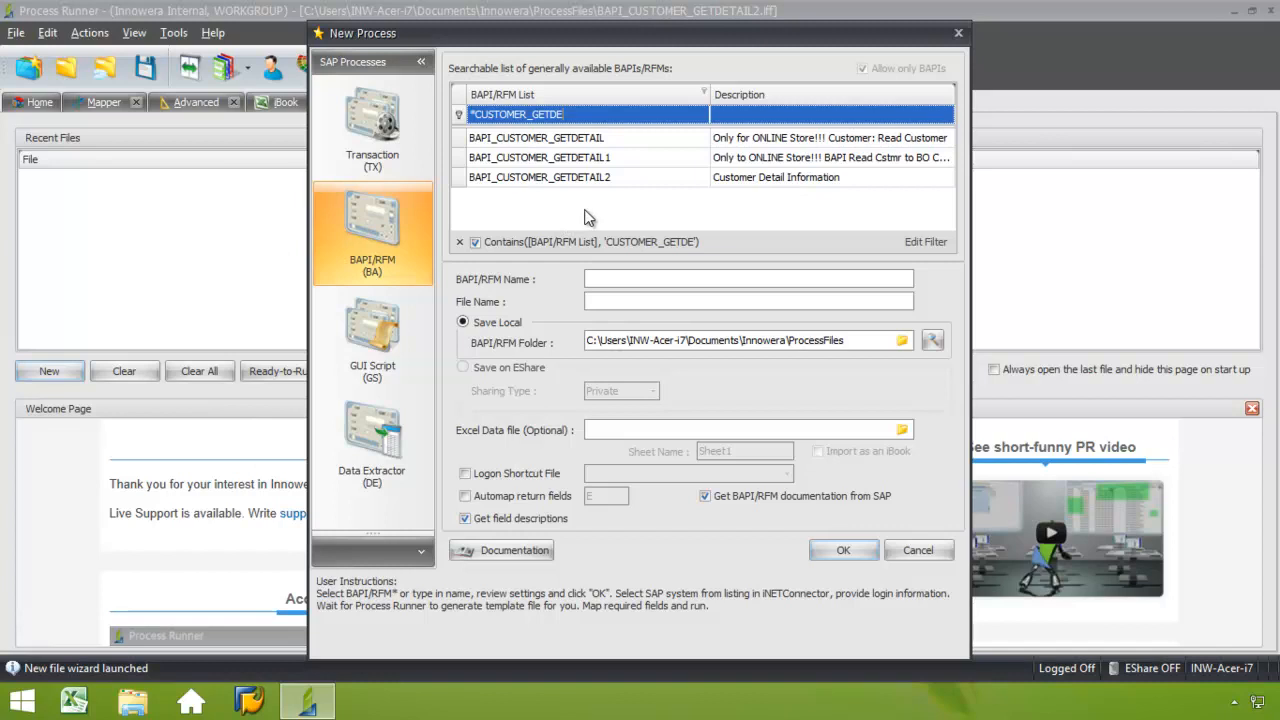
pyautogui.click(593, 181)
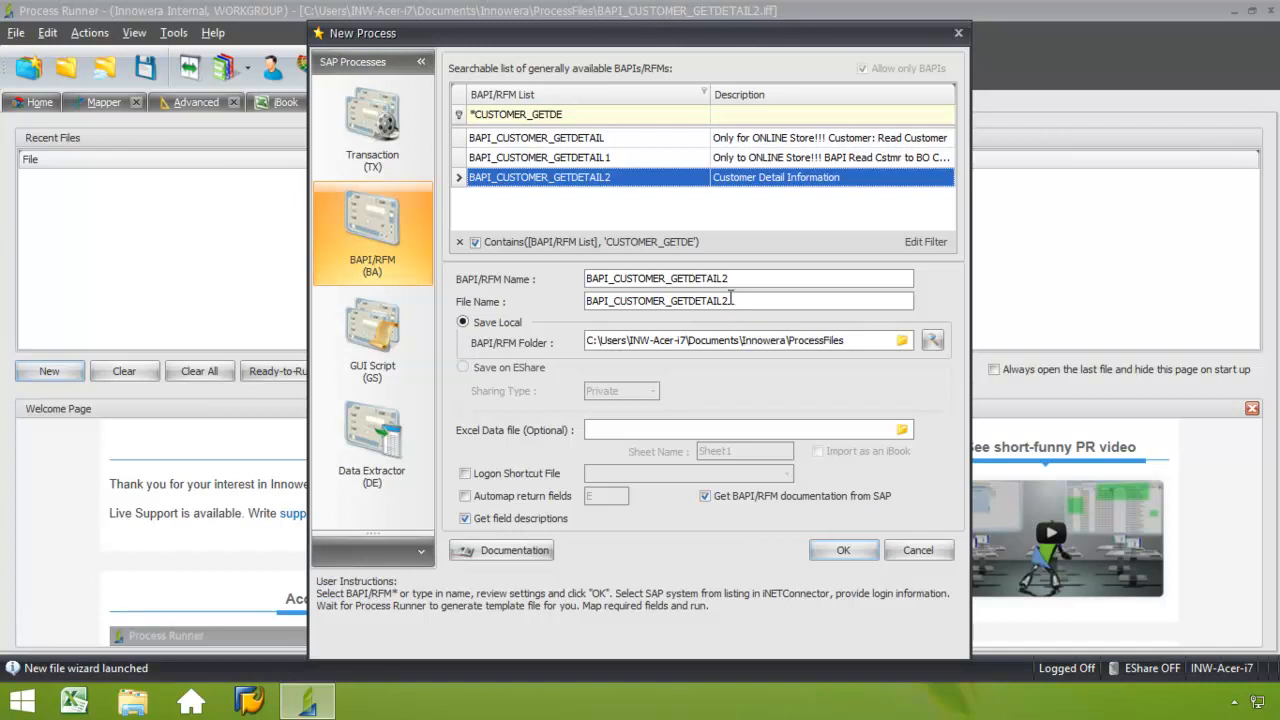
# Step: Read the SAP documentation of BAPI_CUSTOMER_GETDETAIL2, logging on with the remembered credentials, and close it
pyautogui.click(514, 550)
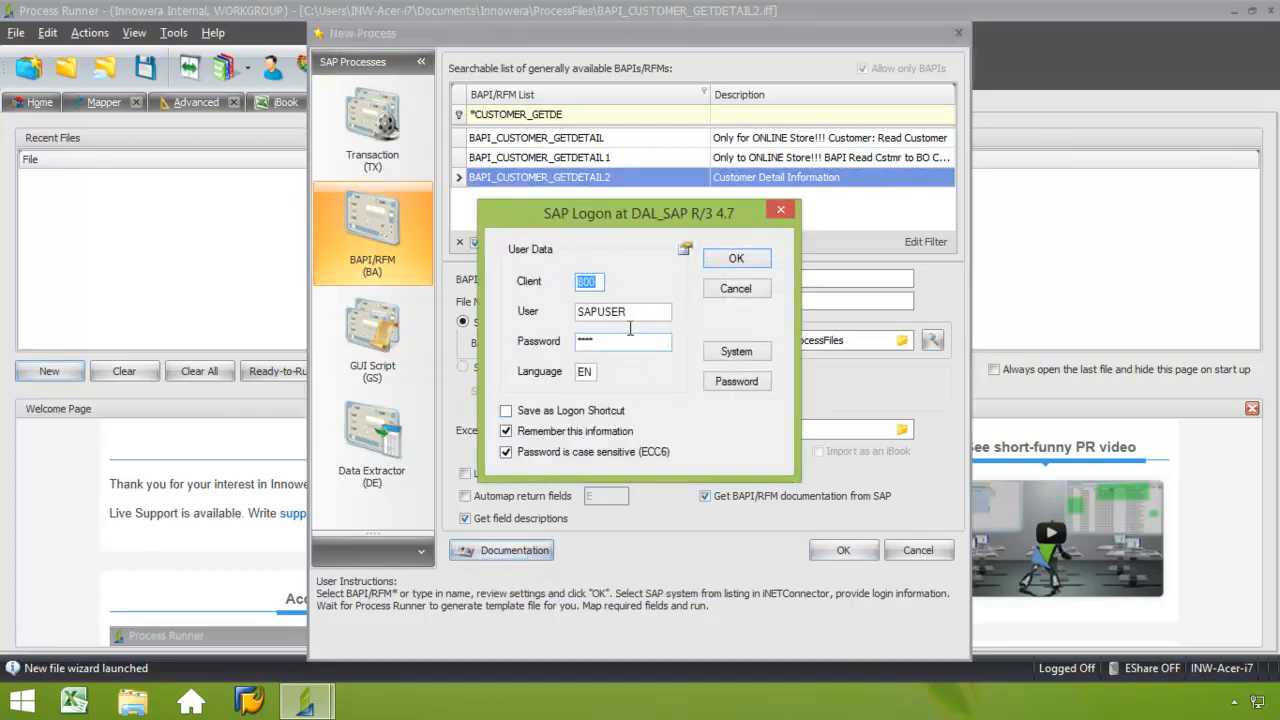
pyautogui.click(735, 260)
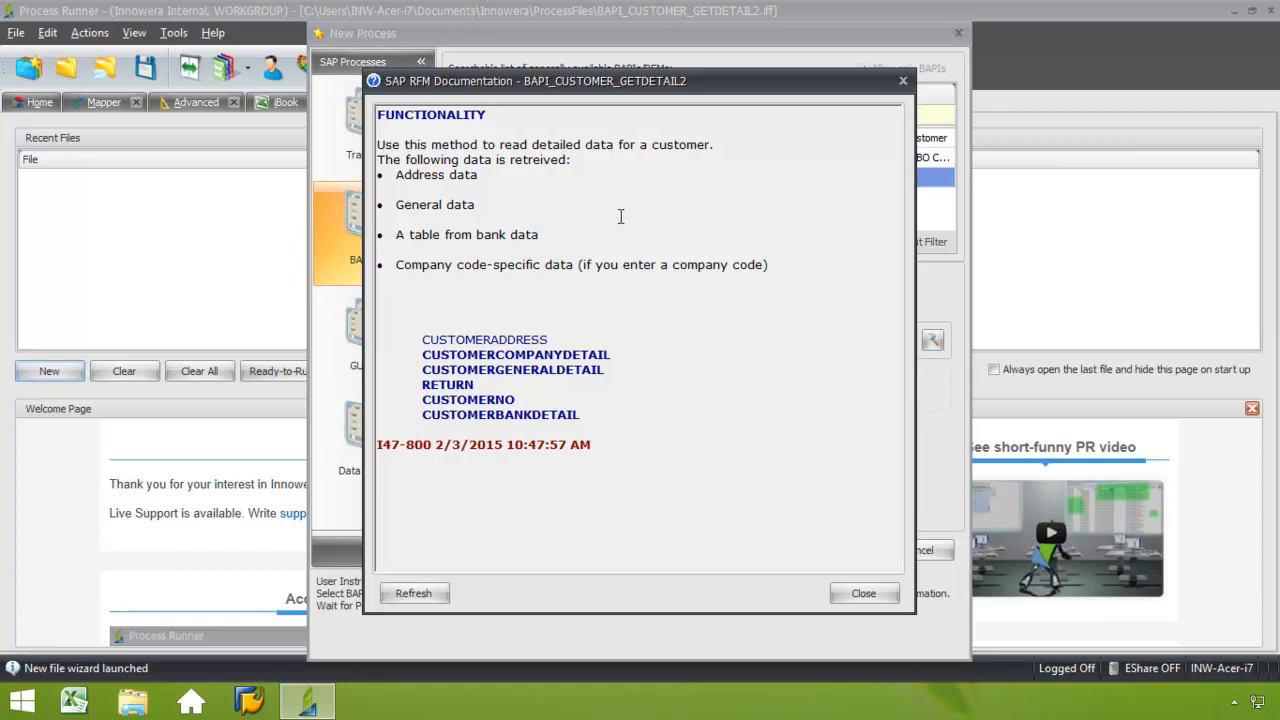
pyautogui.click(850, 594)
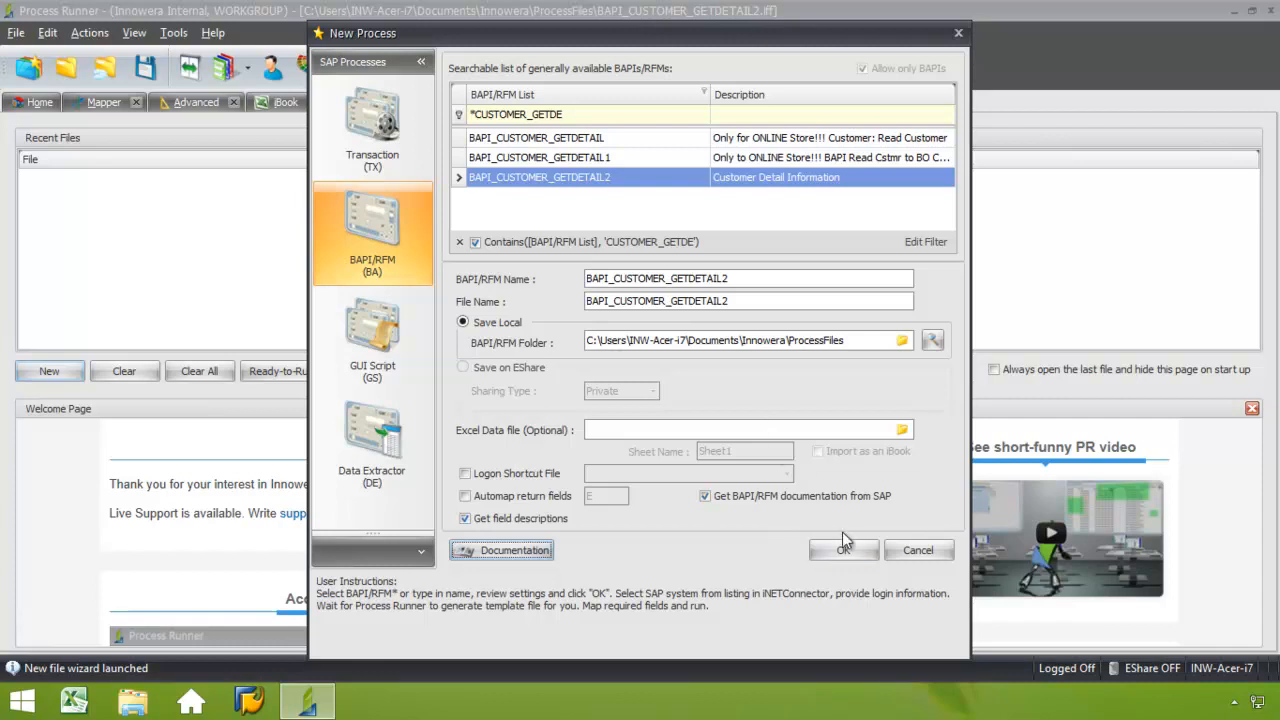
# Step: Create the process file by logging on to SAP with the remembered credentials, continuing without saving the currently open file
pyautogui.click(853, 554)
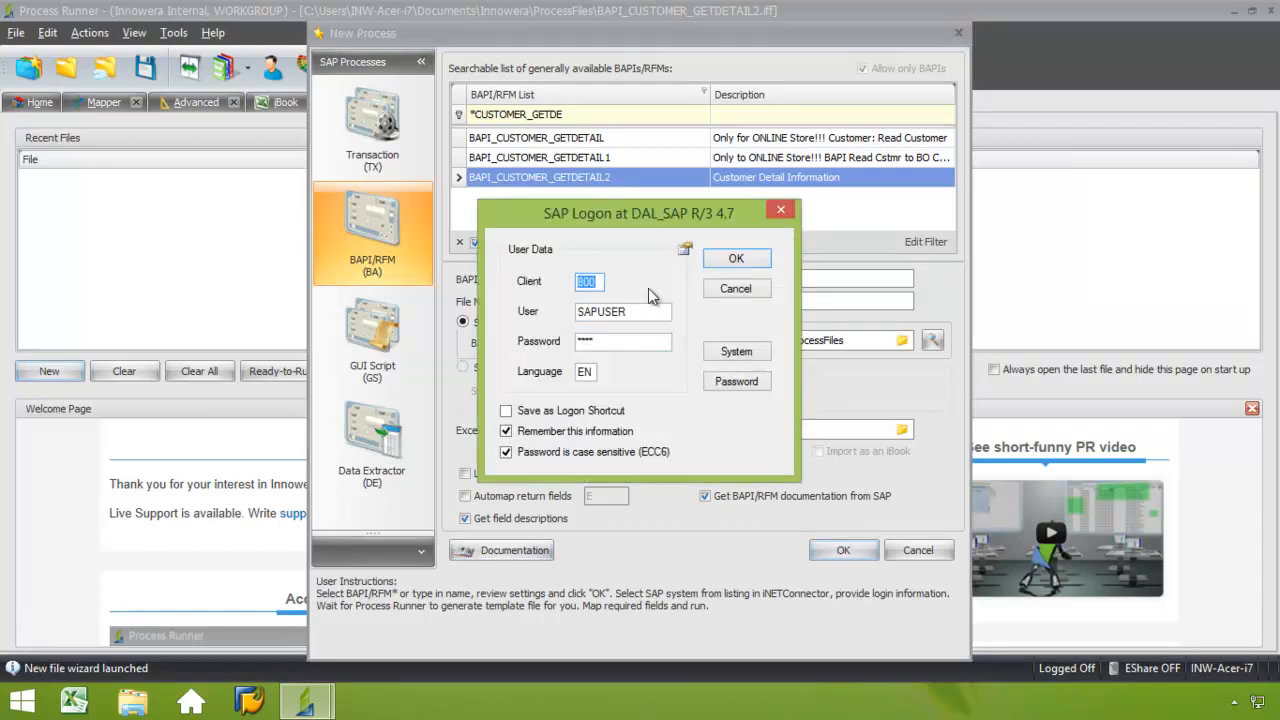
pyautogui.click(729, 260)
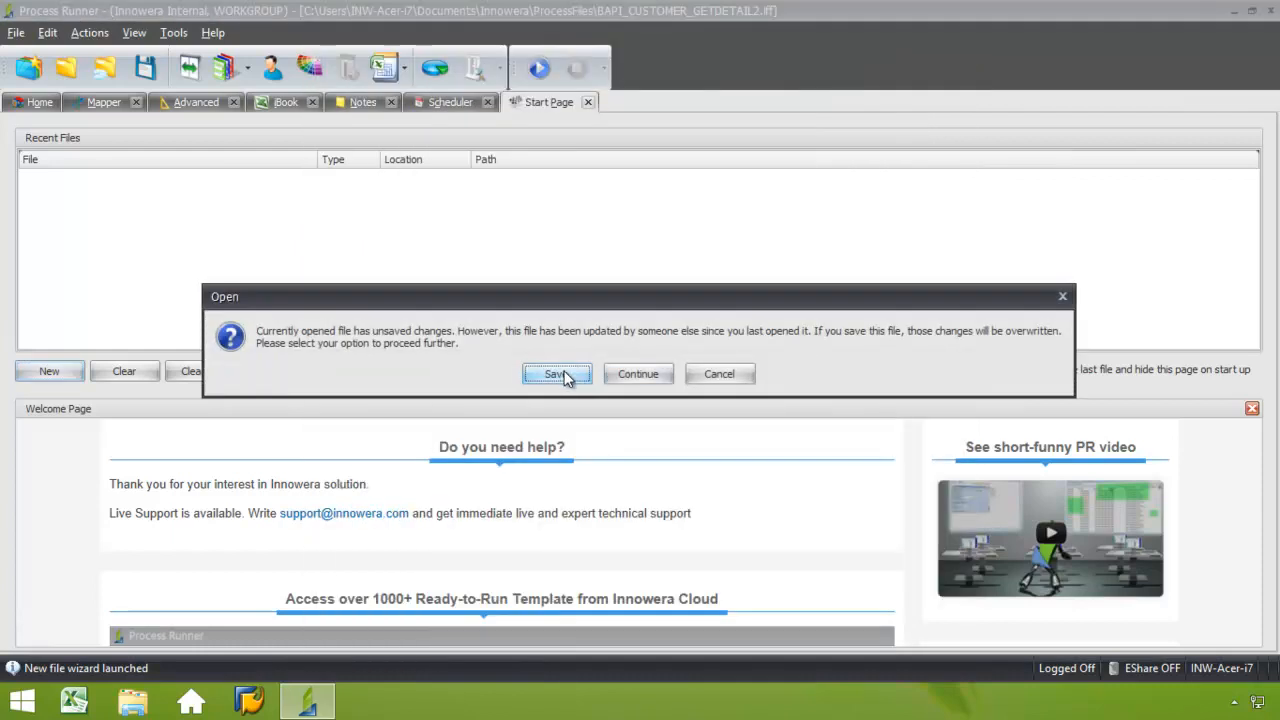
pyautogui.click(623, 378)
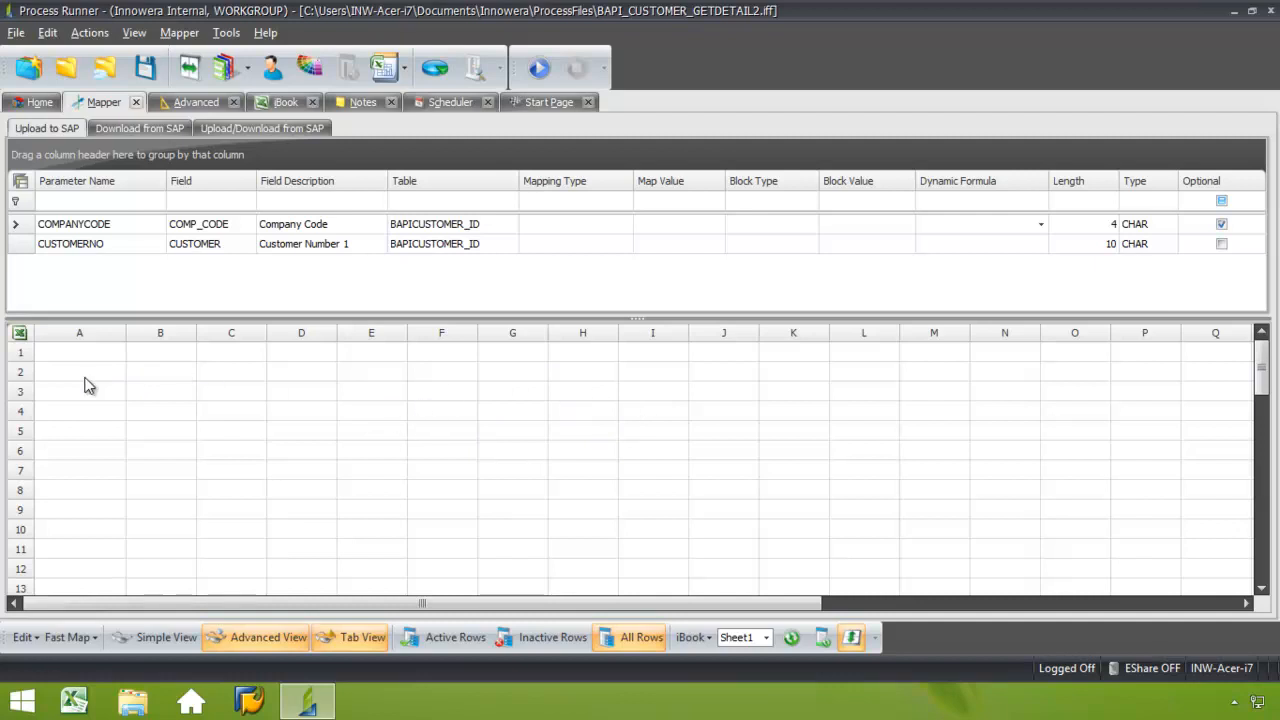
# Step: Set the process to use the external Excel file Customer List from the Desktop
pyautogui.click(31, 104)
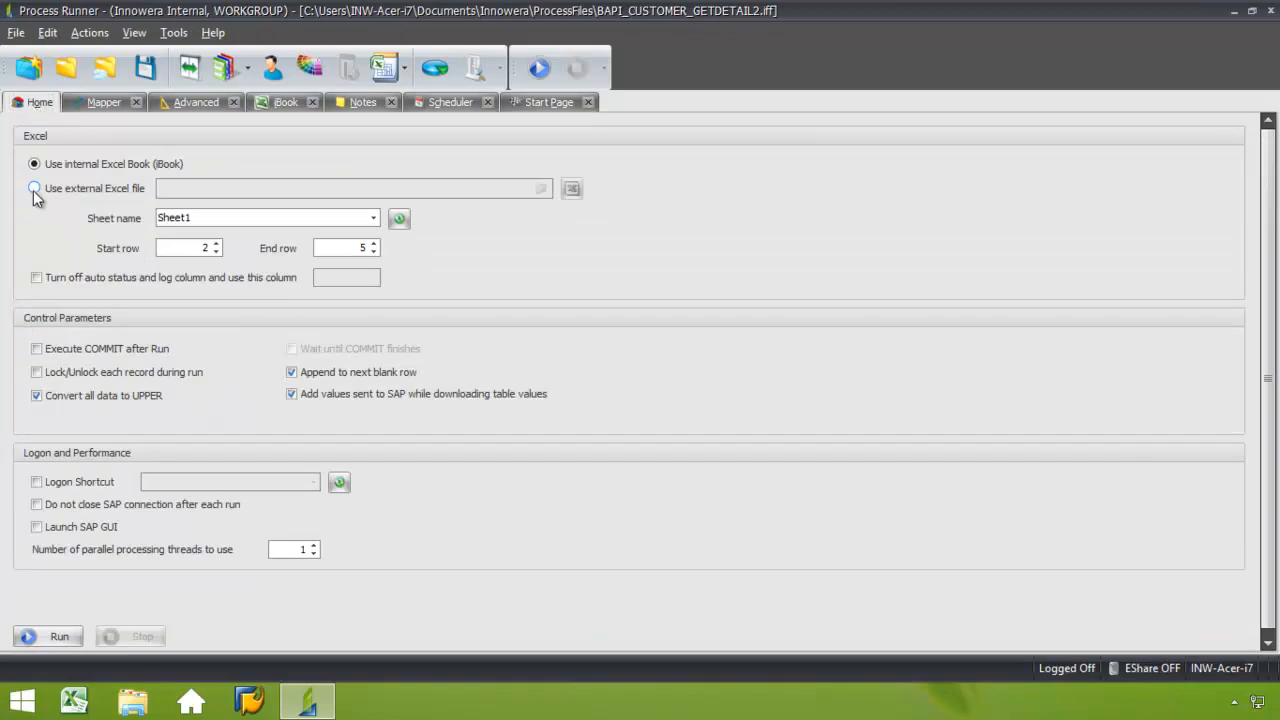
pyautogui.click(35, 190)
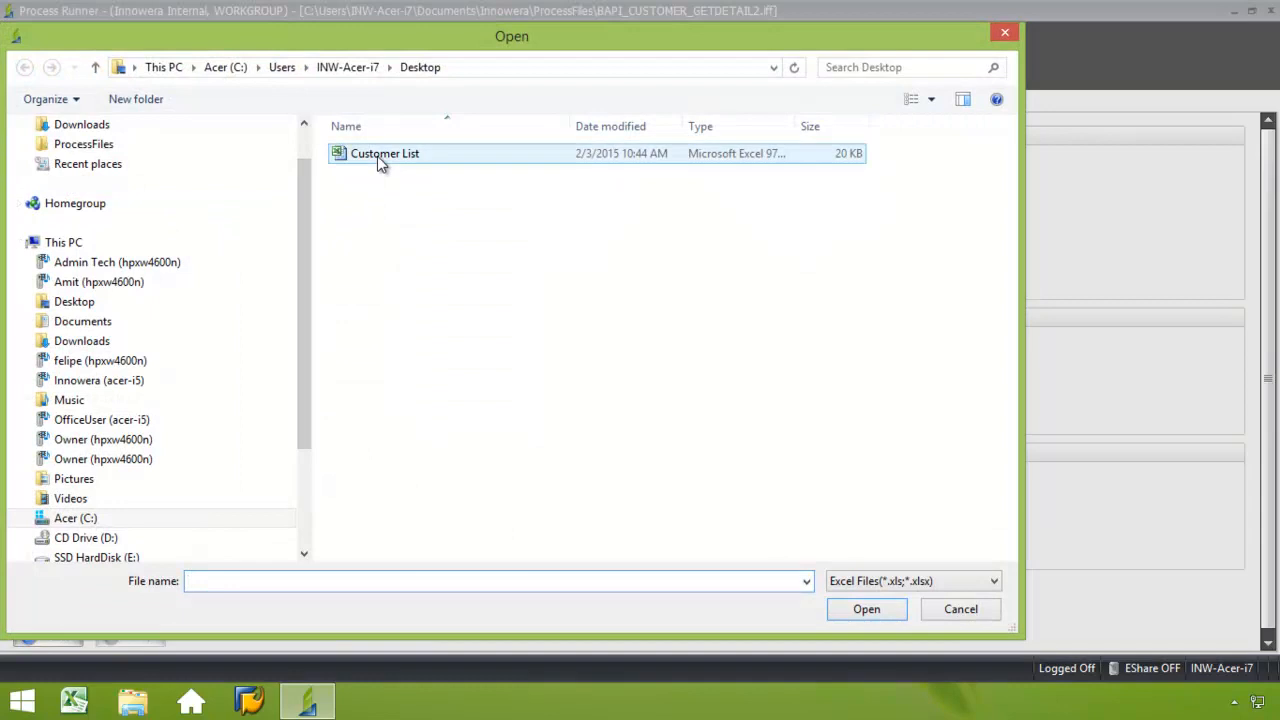
pyautogui.click(380, 160)
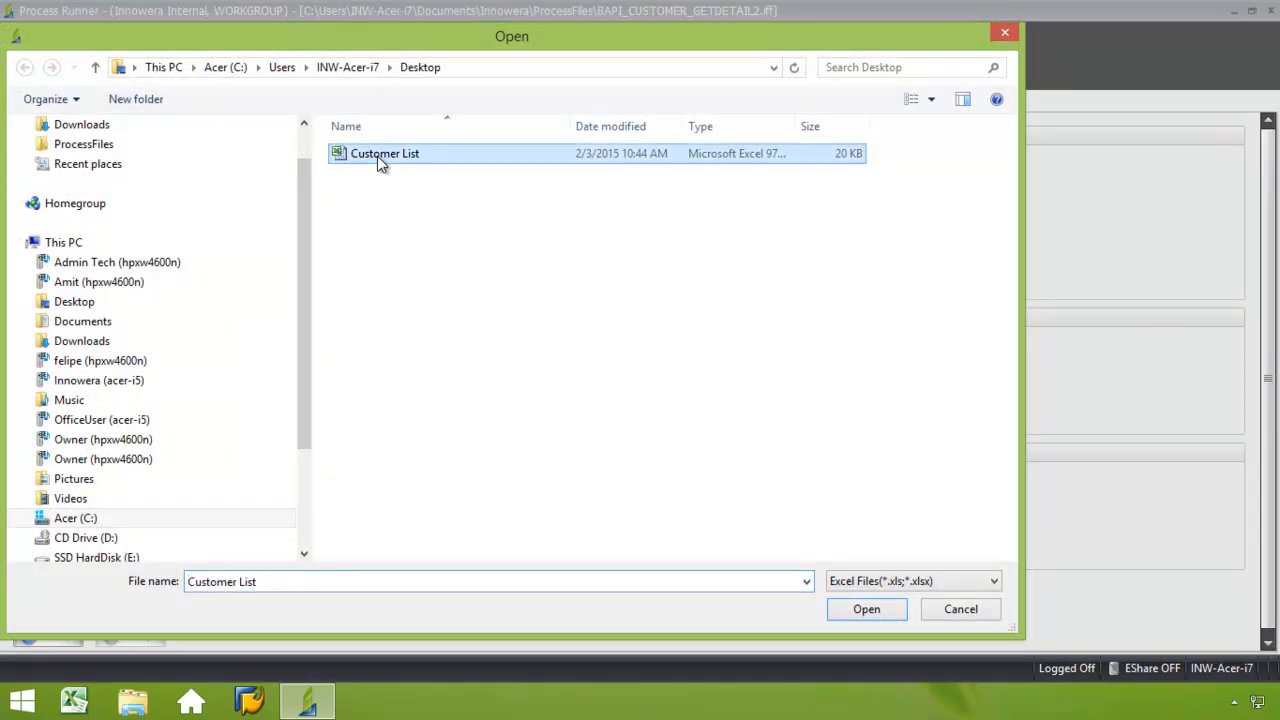
pyautogui.click(866, 610)
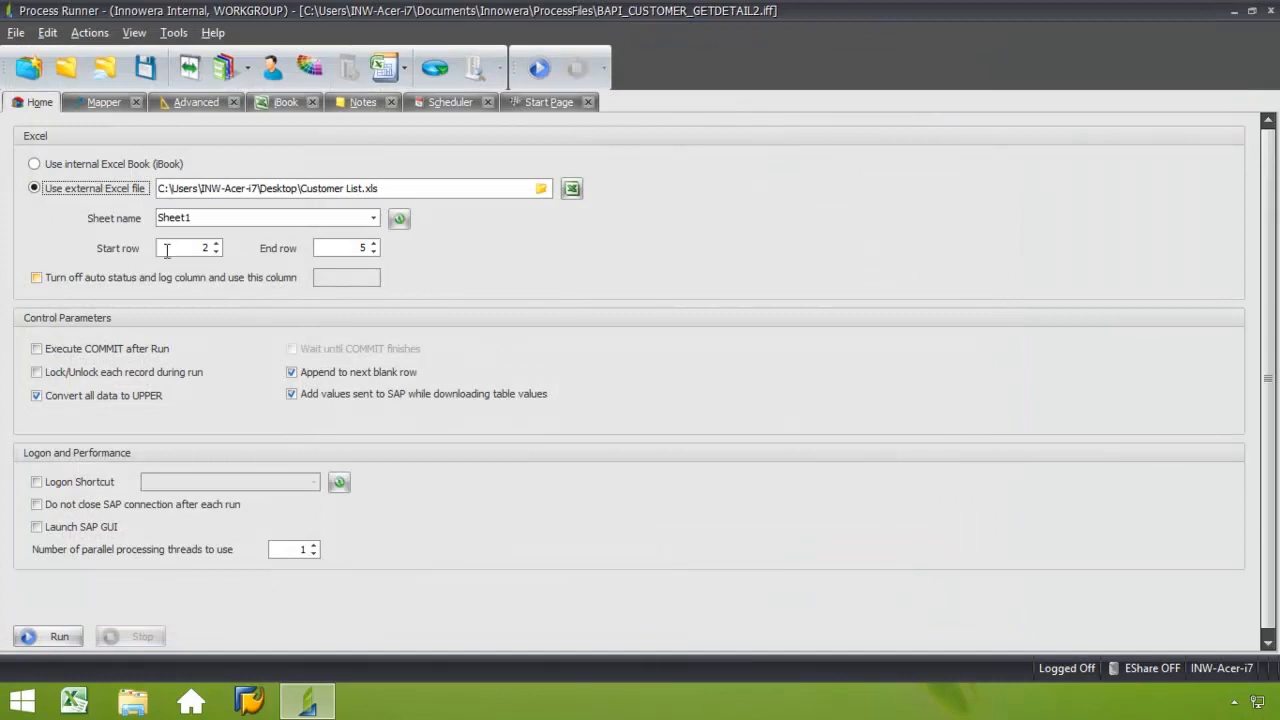
# Step: Map Excel column A to the CUSTOMERNO upload field and give it the dynamic formula A-Add Leading Zeros
pyautogui.click(97, 100)
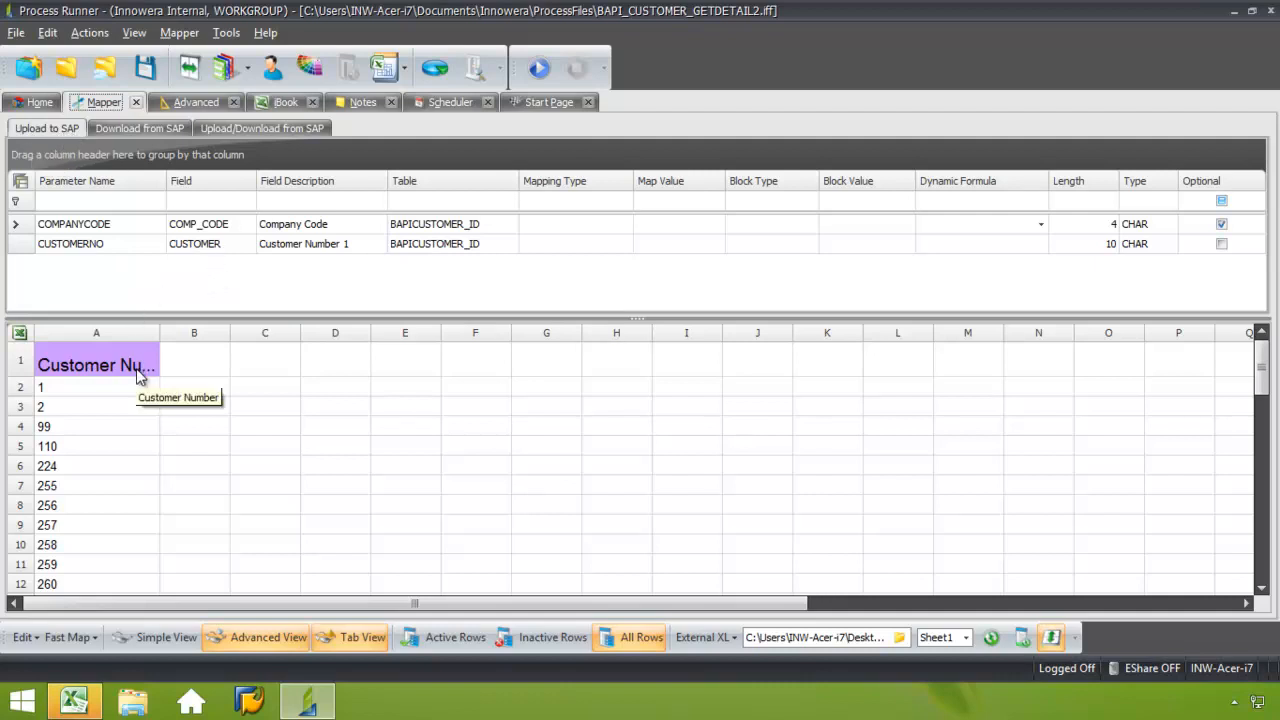
pyautogui.moveTo(116, 334); pyautogui.dragTo(662, 258)
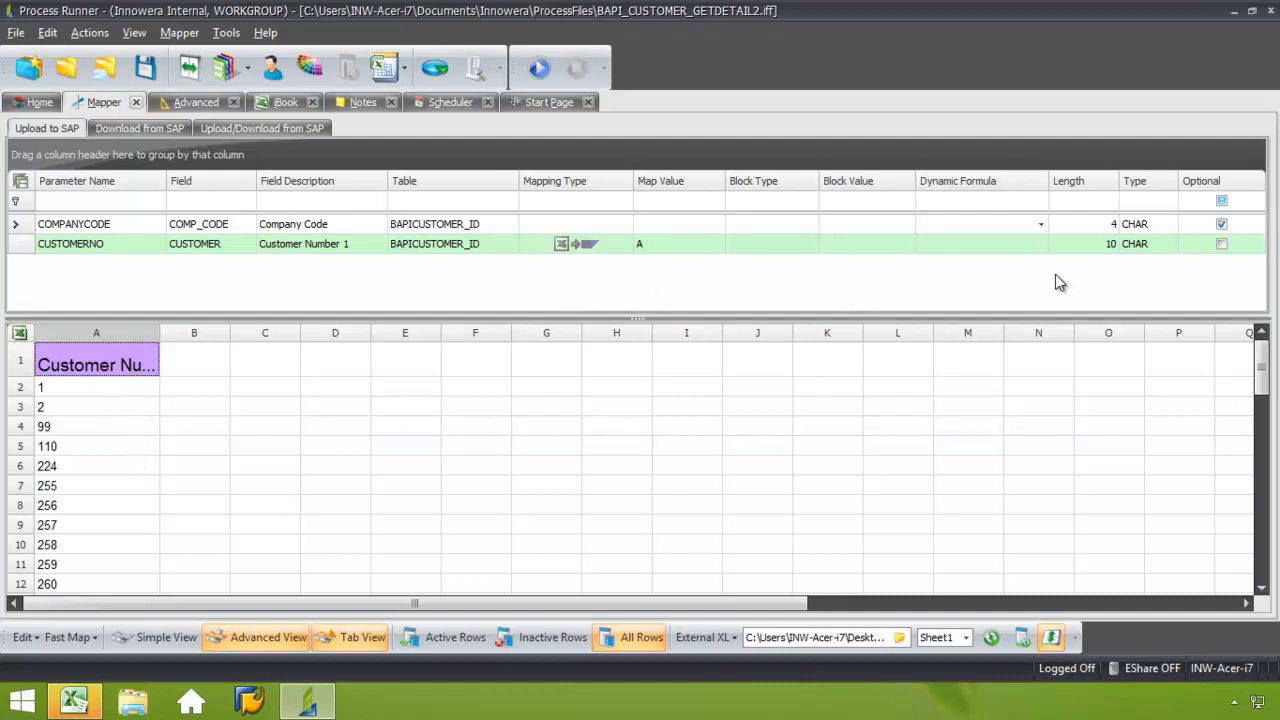
pyautogui.click(1041, 245)
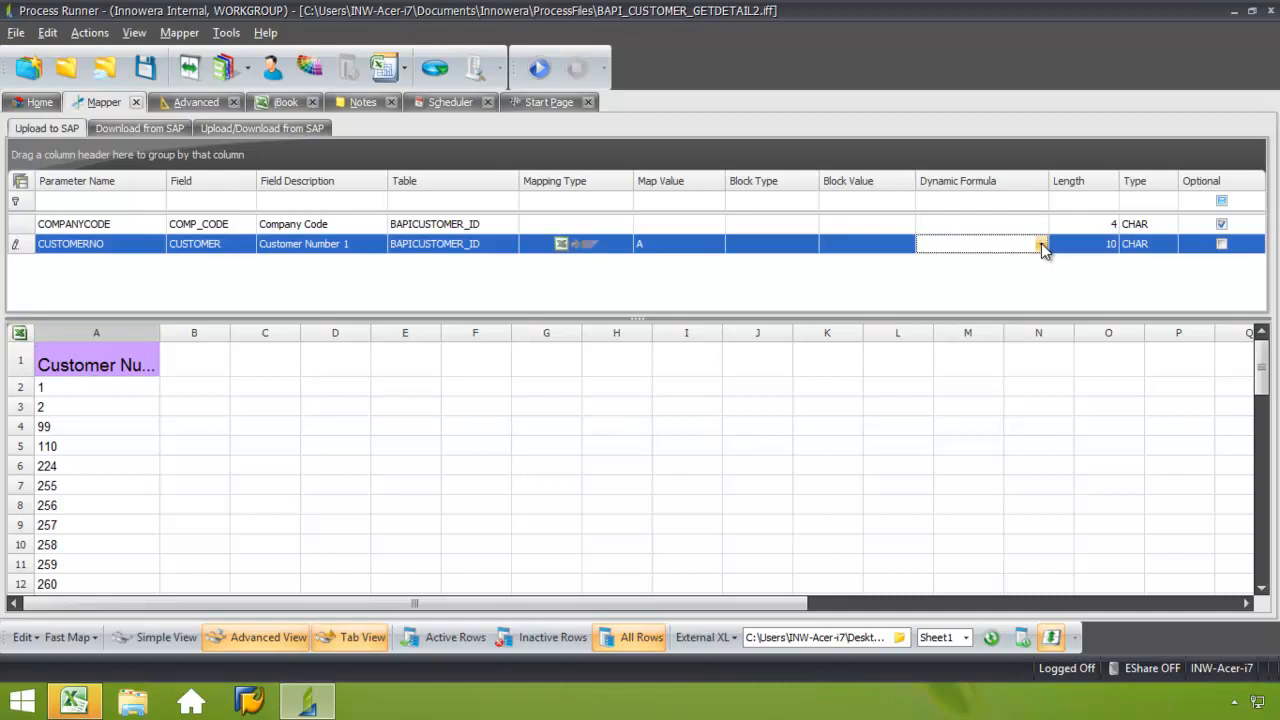
pyautogui.click(1041, 245)
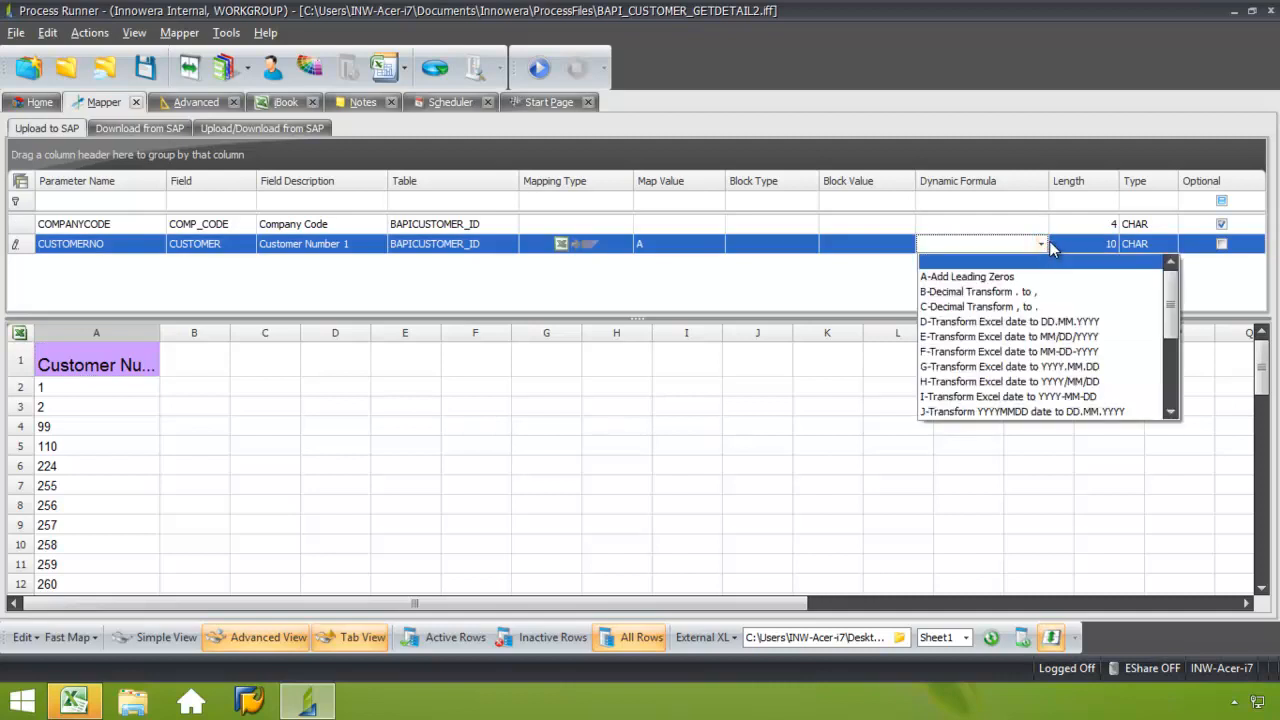
pyautogui.click(1025, 279)
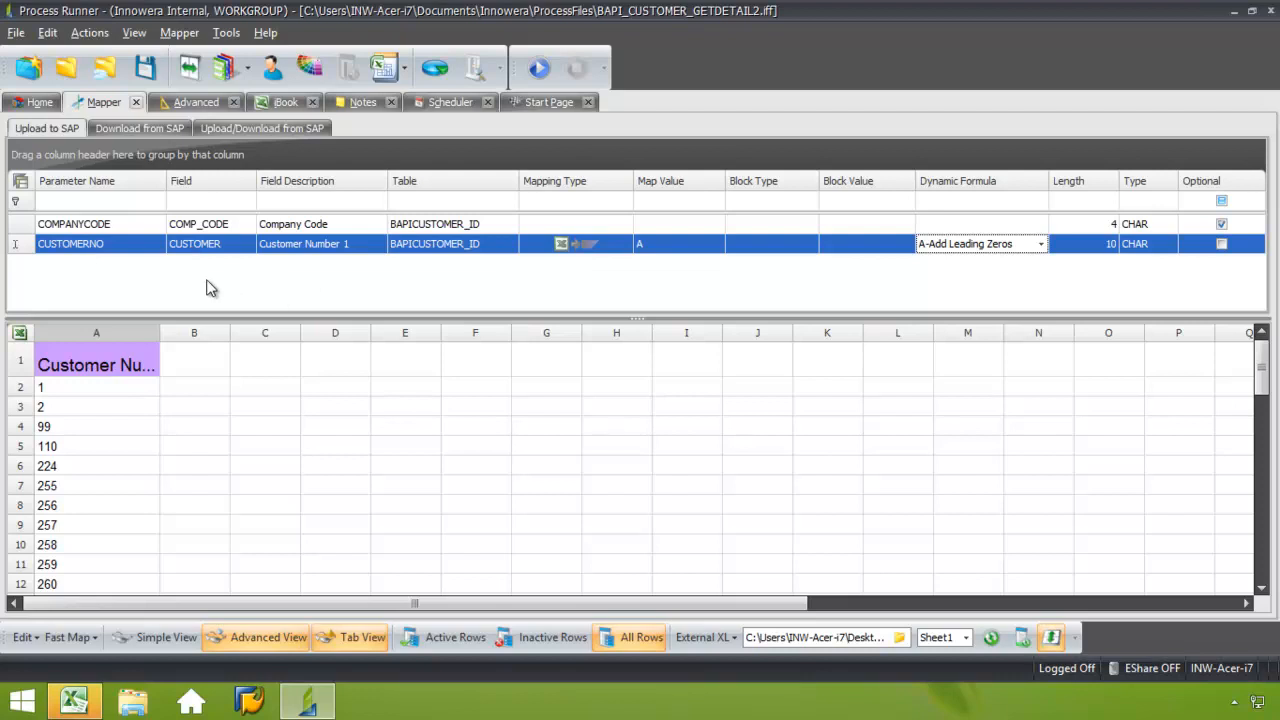
# Step: Fast-map the download fields NAME, CITY, DISTRICT, REGION, COUNTYCODE, STREET and TELEPHONE of CUSTOMERADDRESS together from SAP to Excel
pyautogui.click(150, 133)
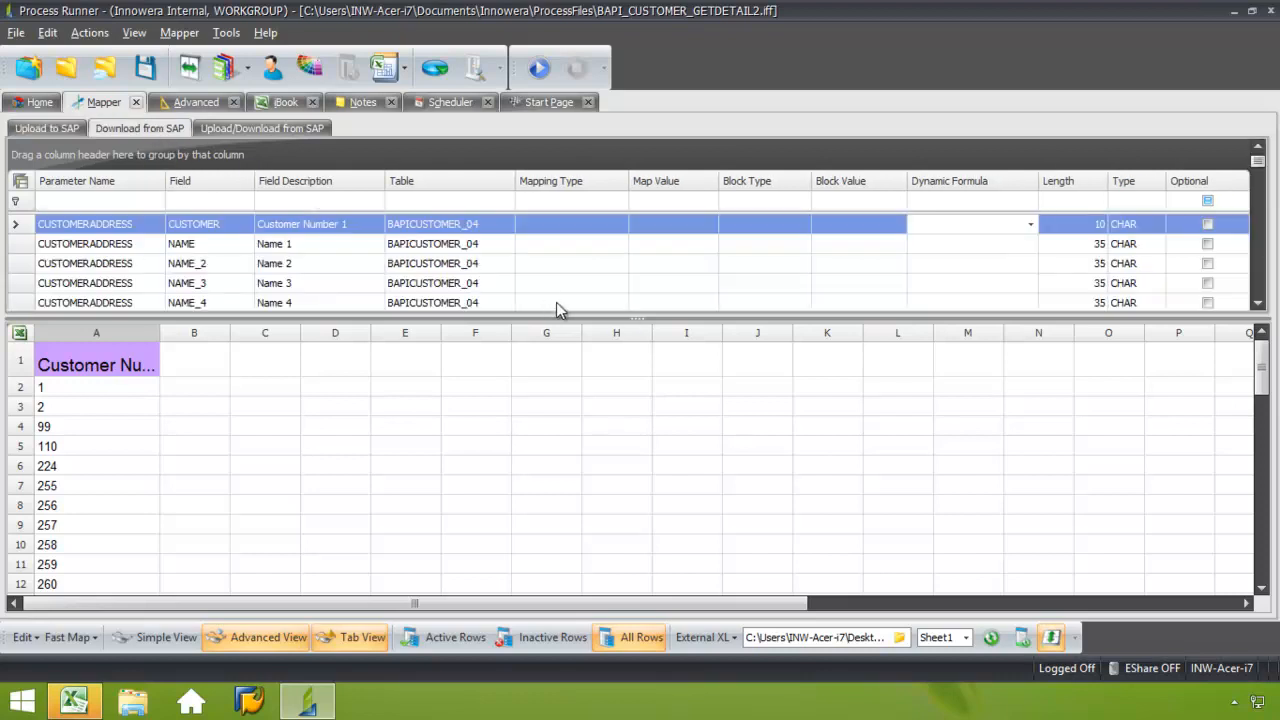
pyautogui.moveTo(677, 318); pyautogui.dragTo(677, 423)
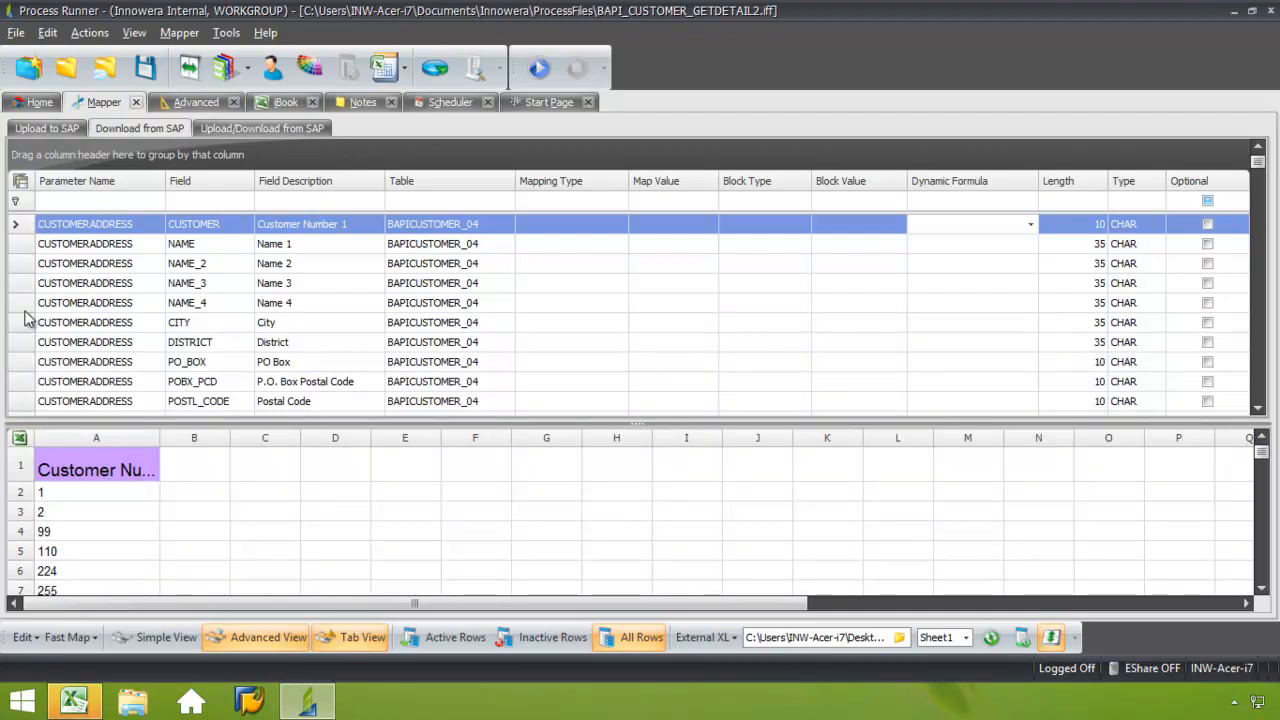
pyautogui.click(22, 246)
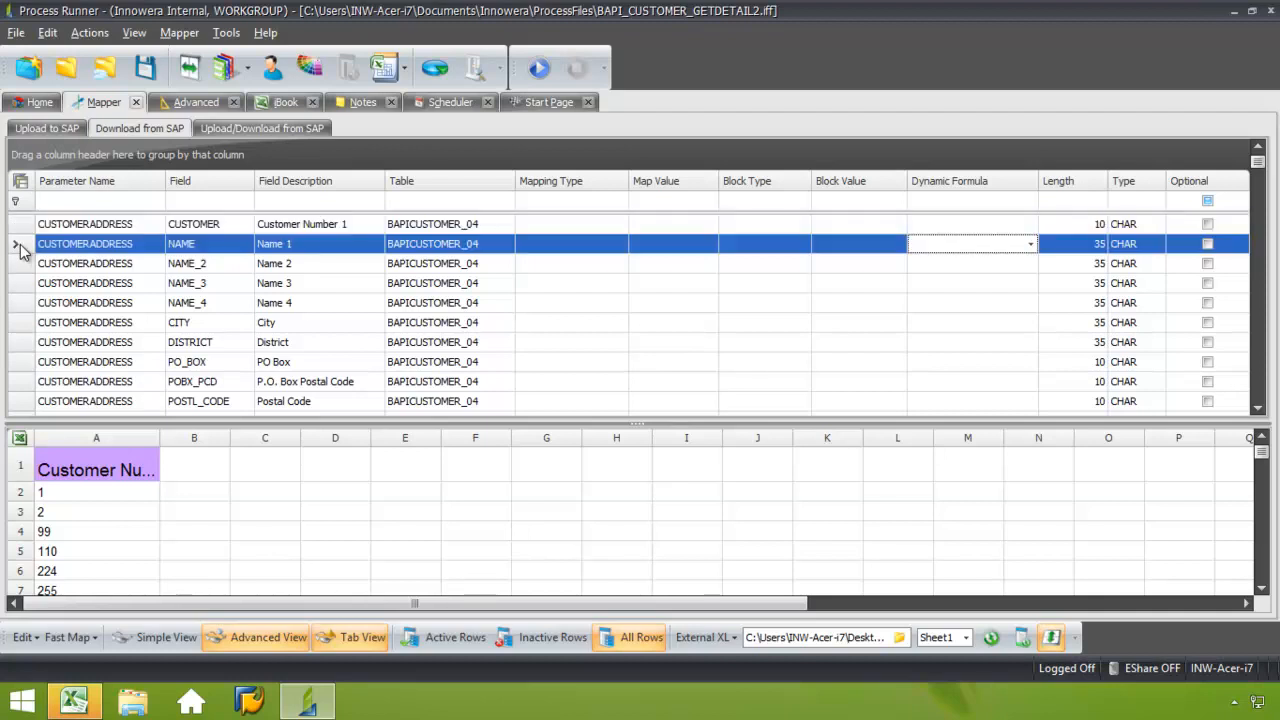
pyautogui.keyDown('ctrl'); pyautogui.click(30, 322); pyautogui.keyUp('ctrl')
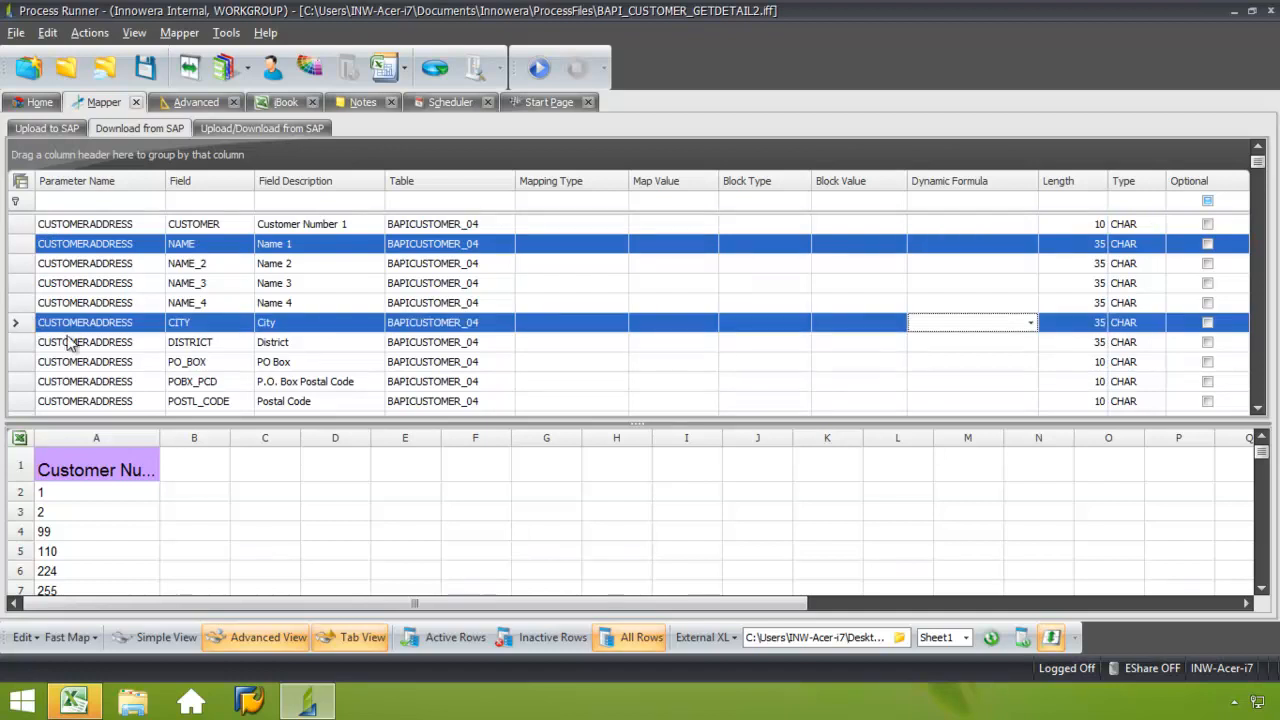
pyautogui.keyDown('ctrl'); pyautogui.click(112, 345); pyautogui.keyUp('ctrl')
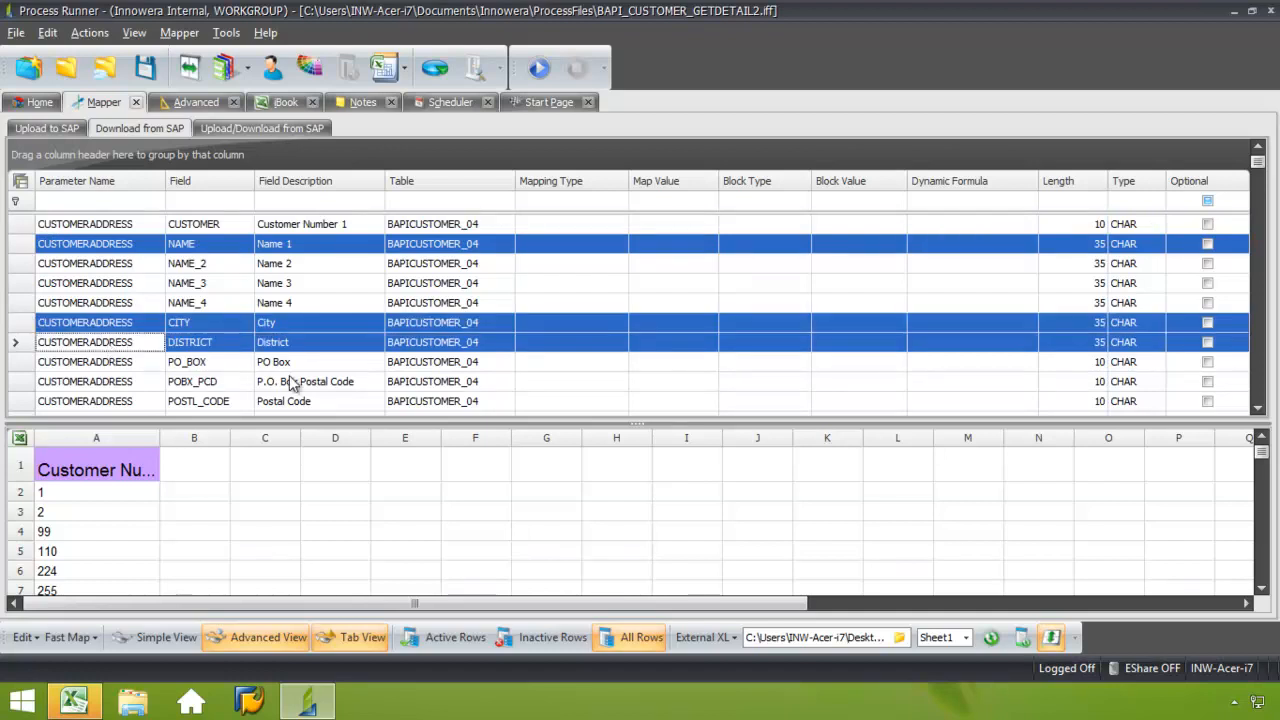
pyautogui.click(1258, 408)
pyautogui.click(1258, 408)
pyautogui.click(1258, 408)
pyautogui.click(1258, 408)
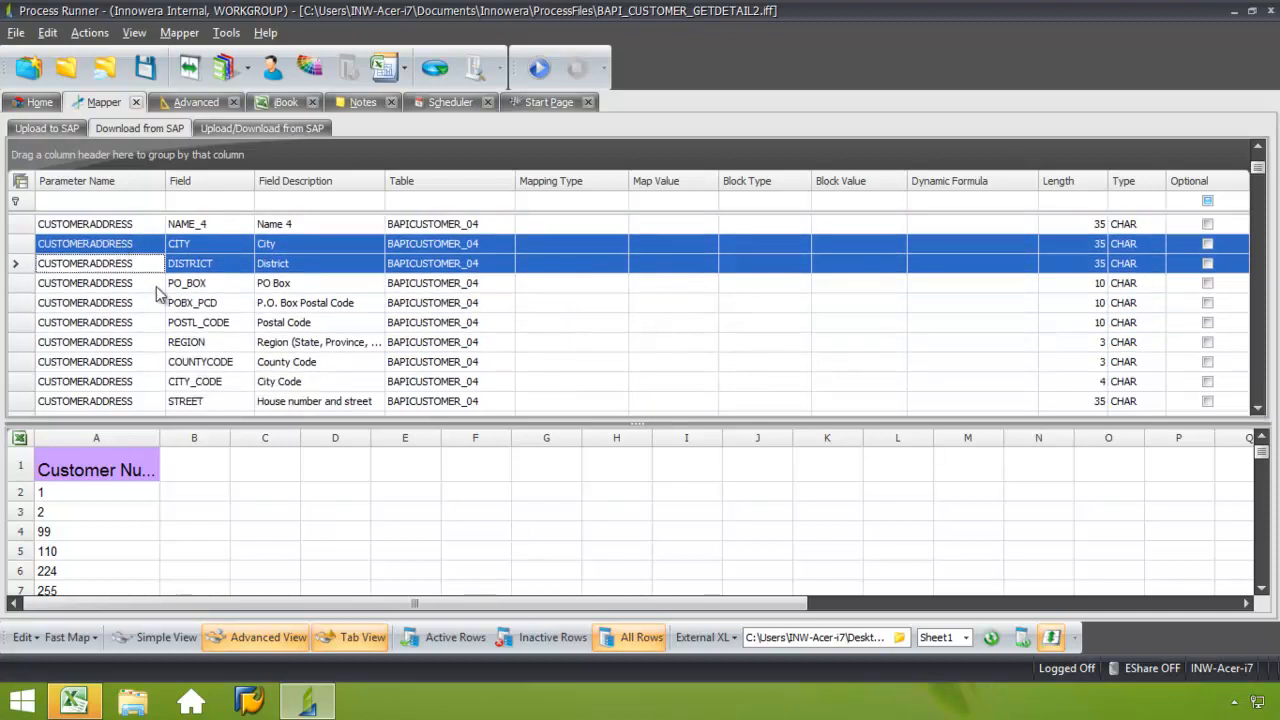
pyautogui.keyDown('ctrl'); pyautogui.click(72, 345); pyautogui.keyUp('ctrl')
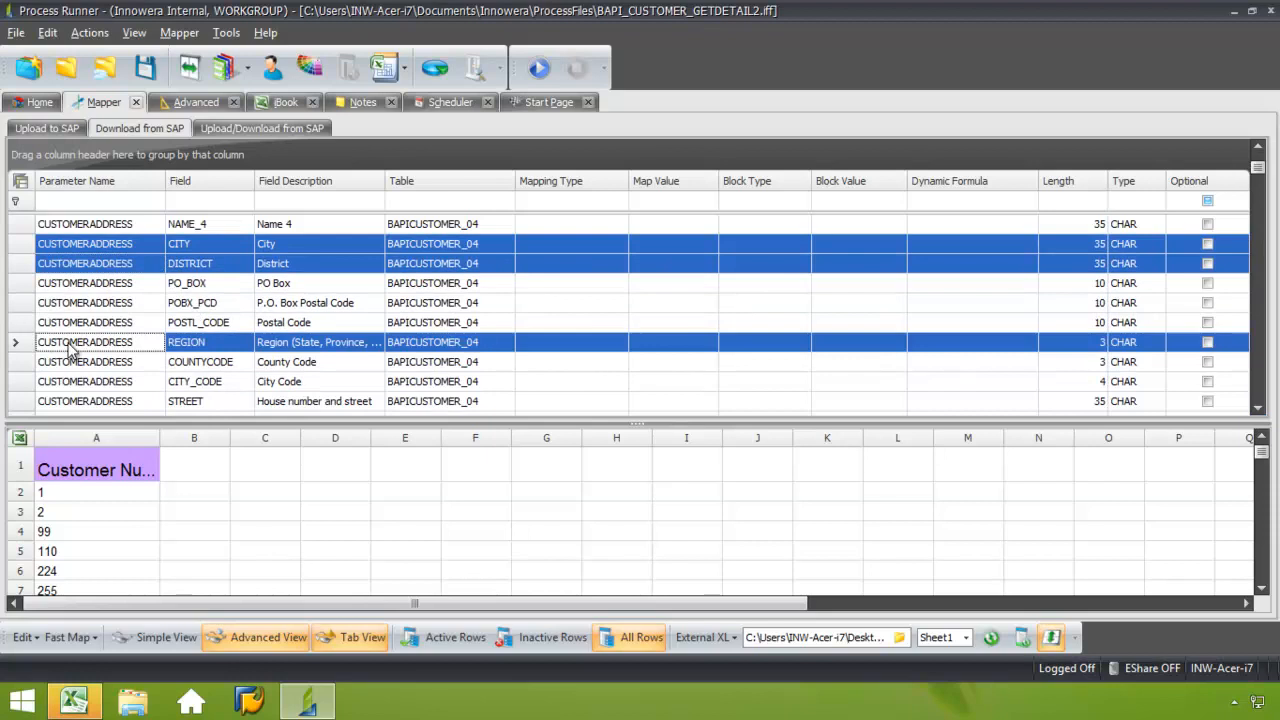
pyautogui.keyDown('ctrl'); pyautogui.click(174, 364); pyautogui.keyUp('ctrl')
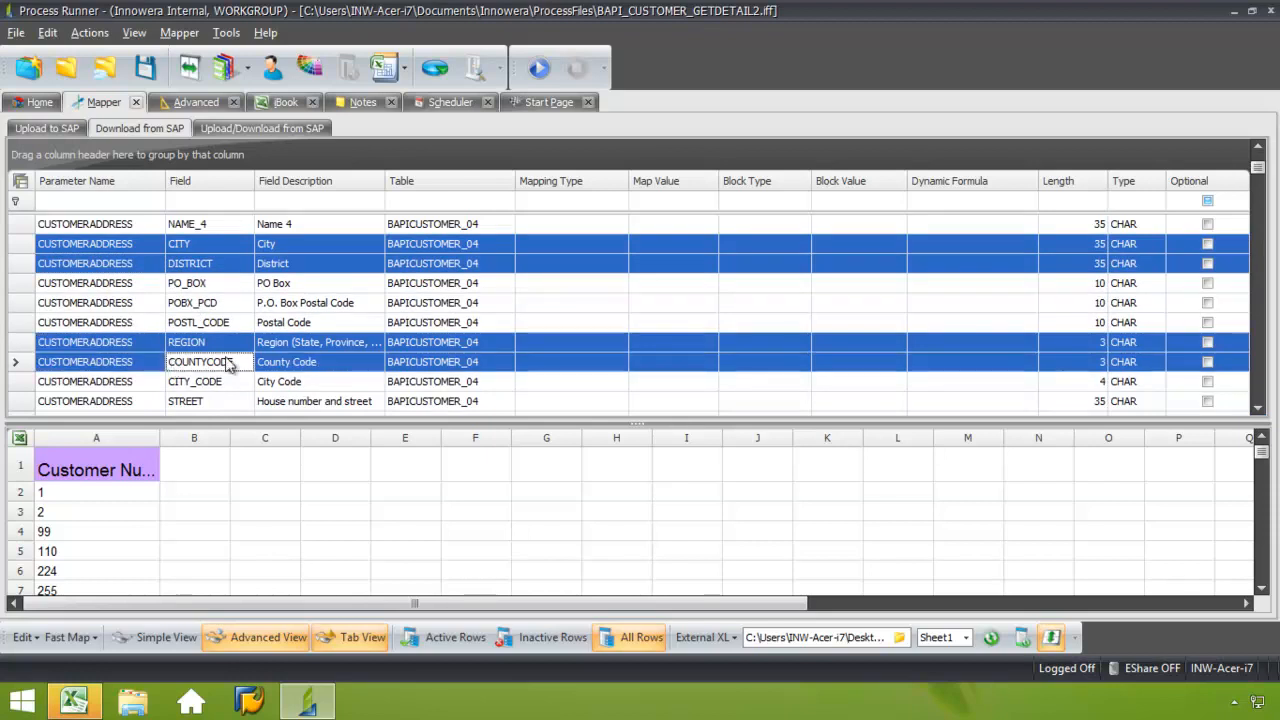
pyautogui.keyDown('ctrl'); pyautogui.click(329, 402); pyautogui.keyUp('ctrl')
pyautogui.click(1259, 408)
pyautogui.click(1259, 408)
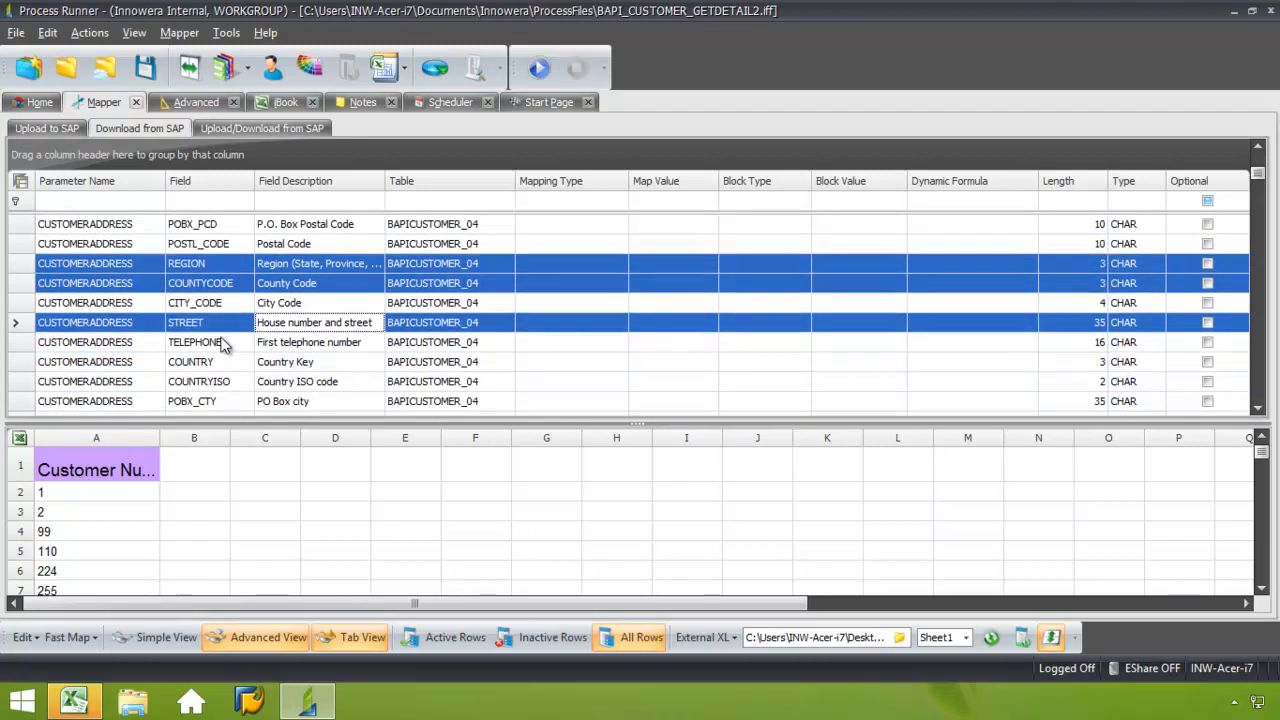
pyautogui.keyDown('ctrl'); pyautogui.click(225, 342); pyautogui.keyUp('ctrl')
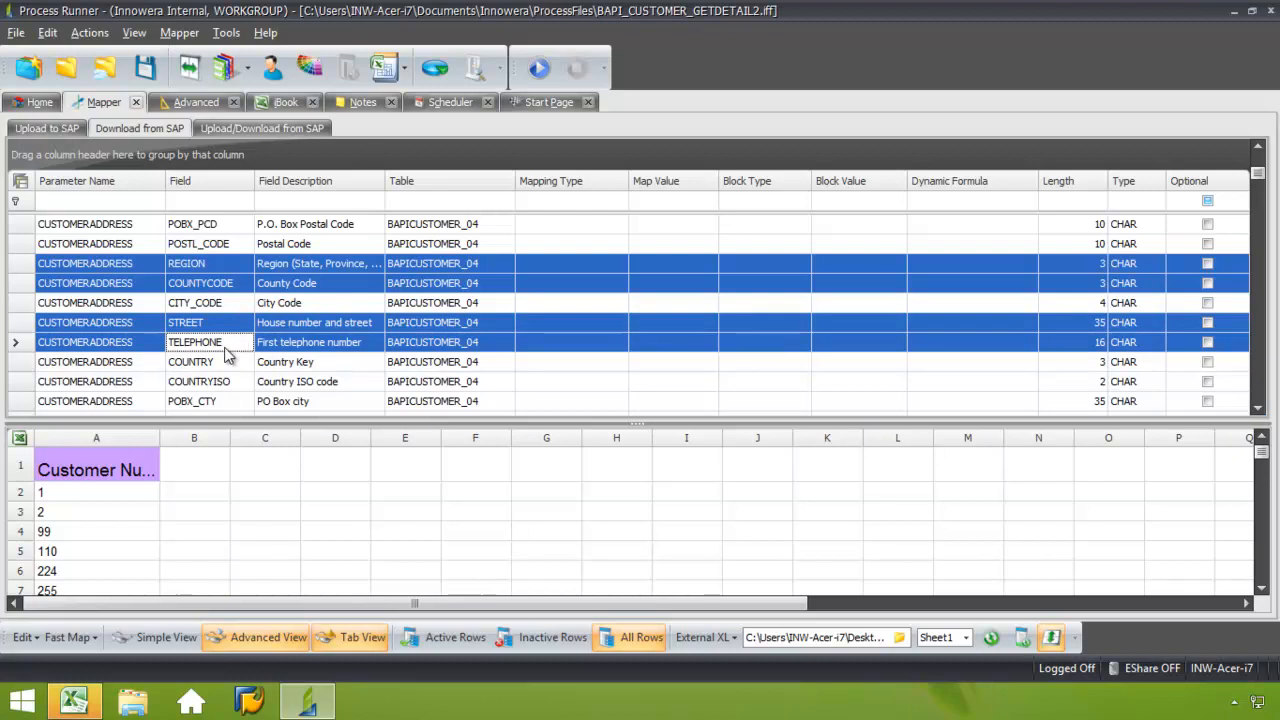
pyautogui.click(95, 641)
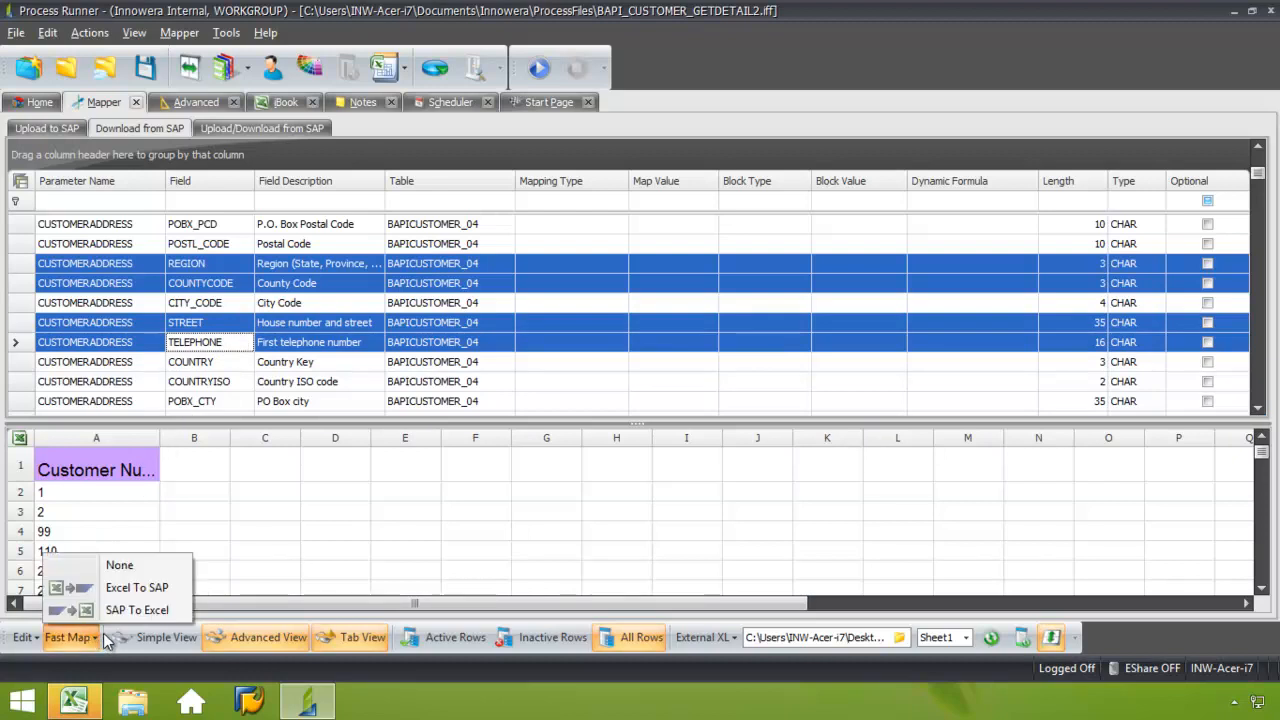
pyautogui.click(102, 640)
pyautogui.click(105, 637)
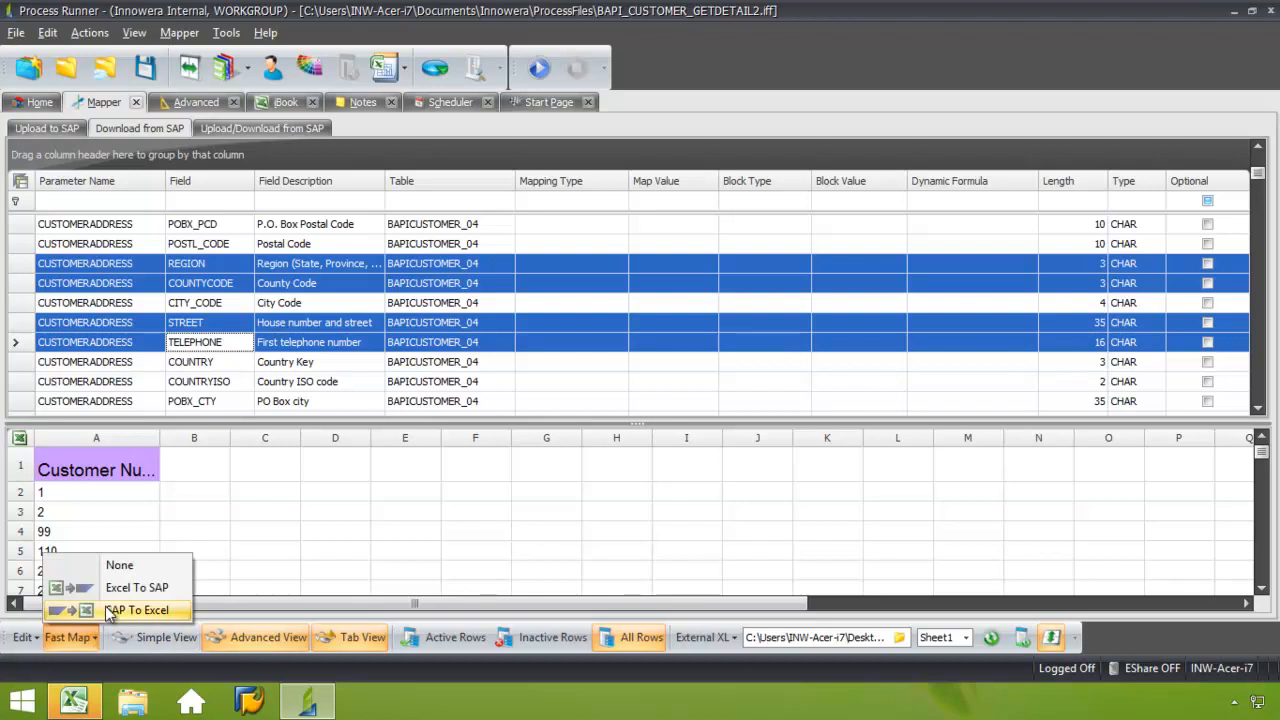
pyautogui.click(137, 610)
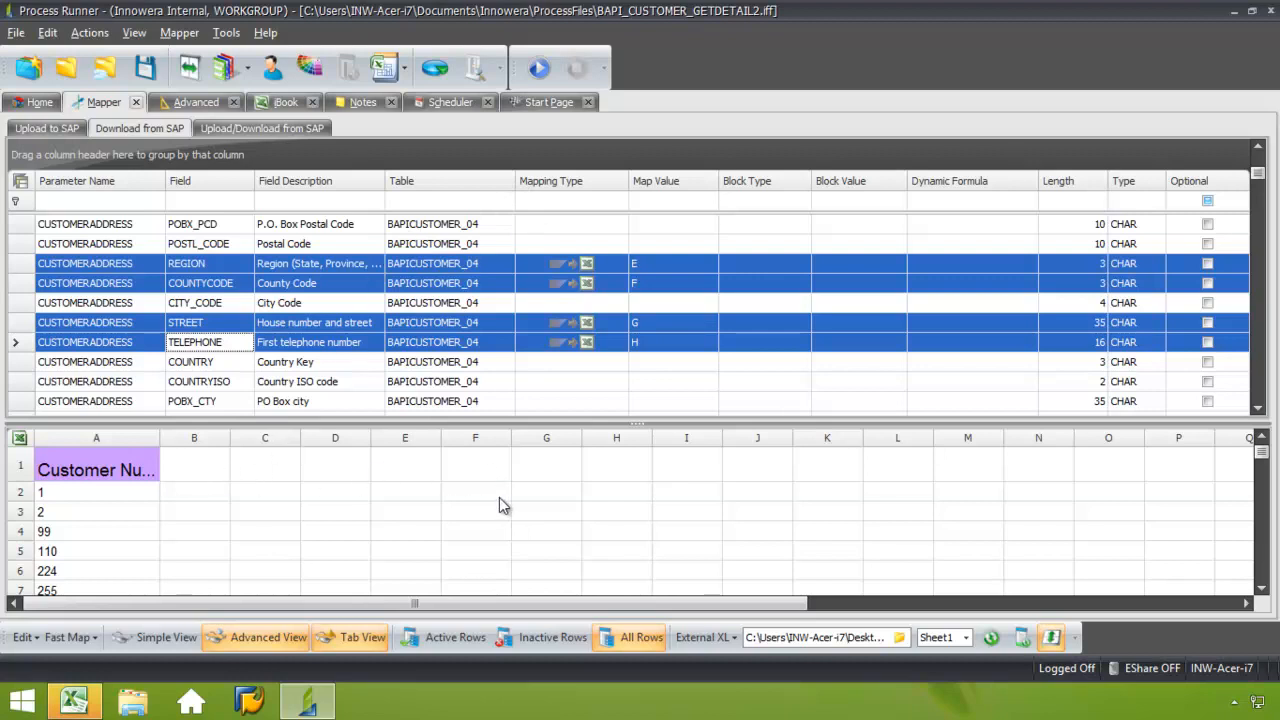
# Step: Set the end row of the process's Excel range to 30
pyautogui.click(40, 104)
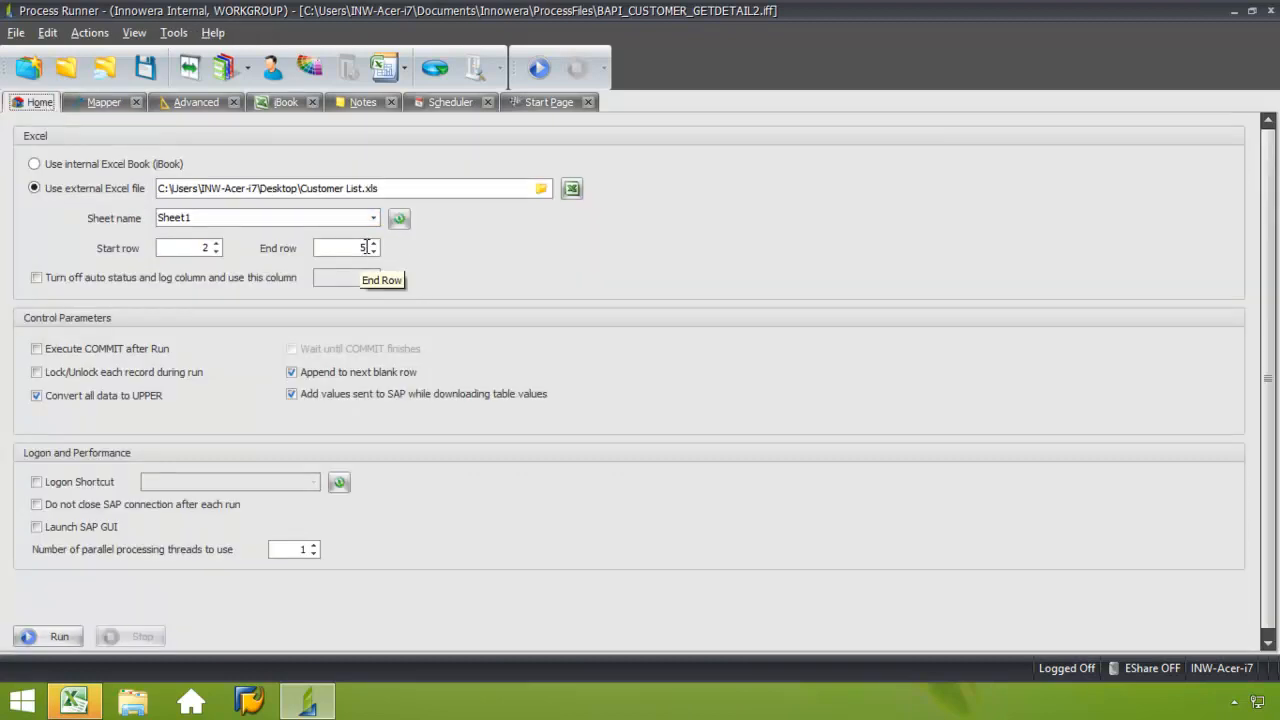
pyautogui.press('BackSpace')
pyautogui.write('3')
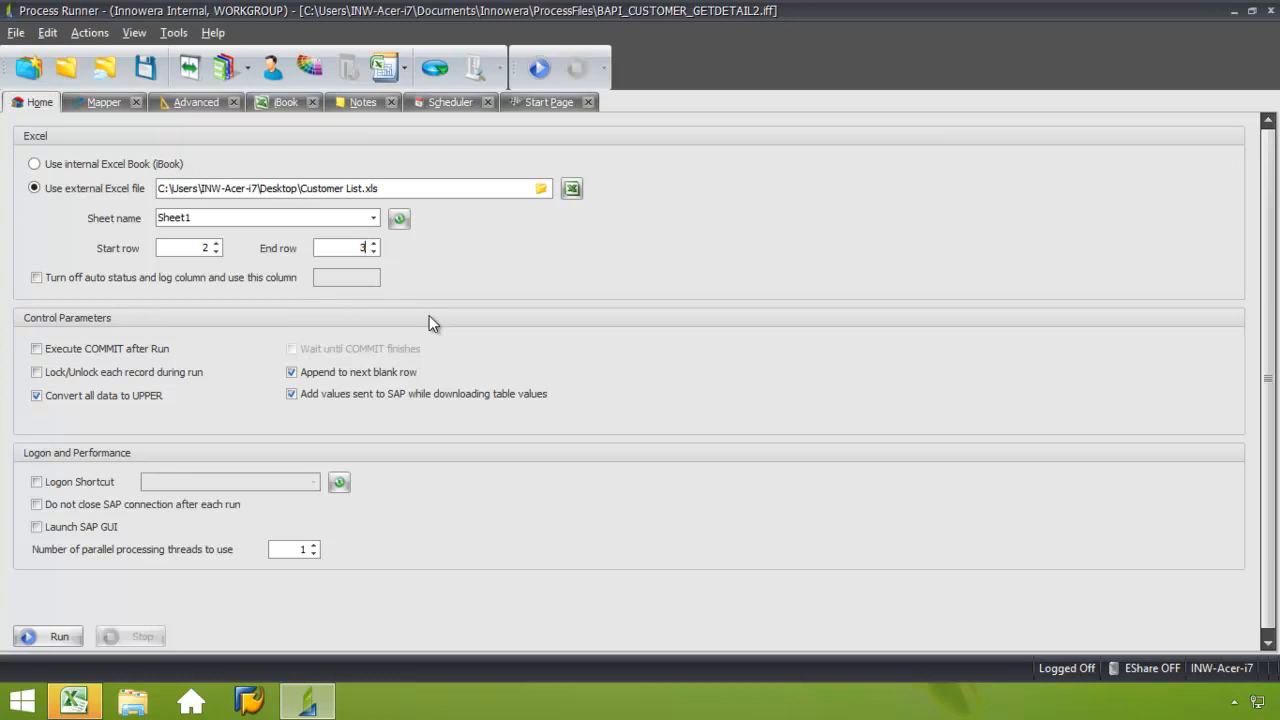
pyautogui.write('0')
# Step: Run the process, logging on to SAP with the remembered credentials, and review the downloaded customer details in the Customer List workbook
pyautogui.click(540, 68)
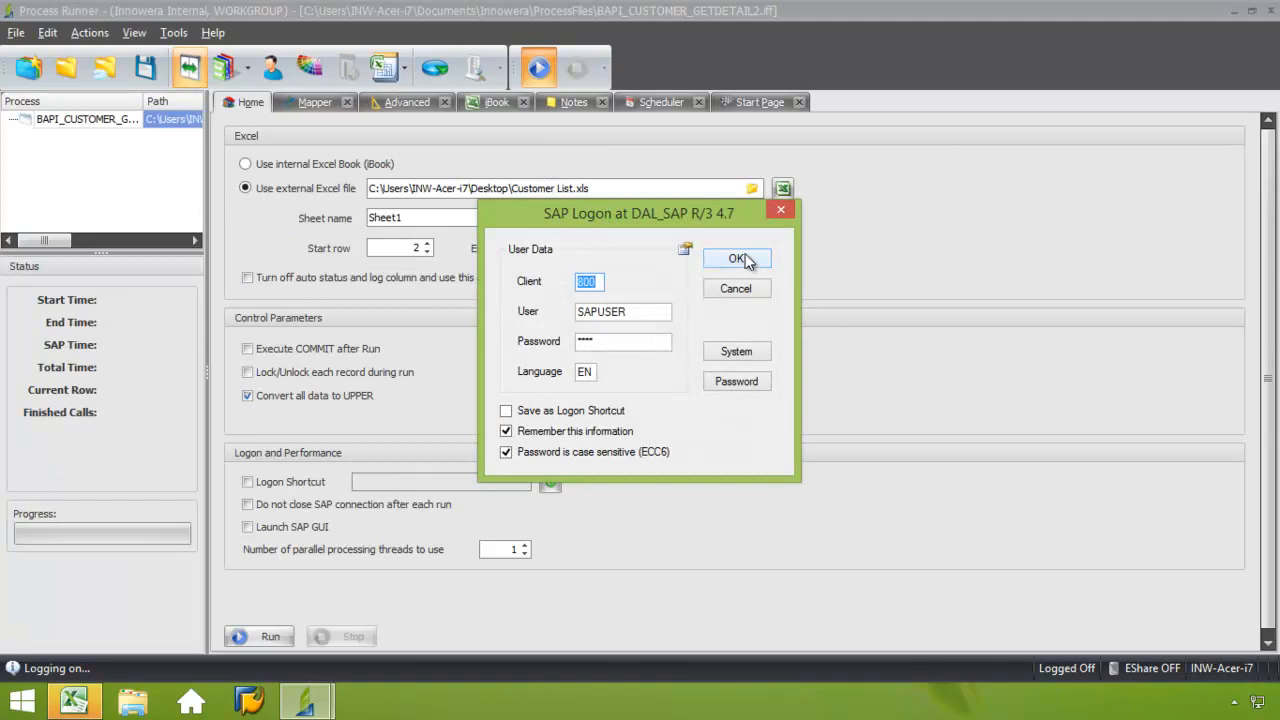
pyautogui.click(742, 258)
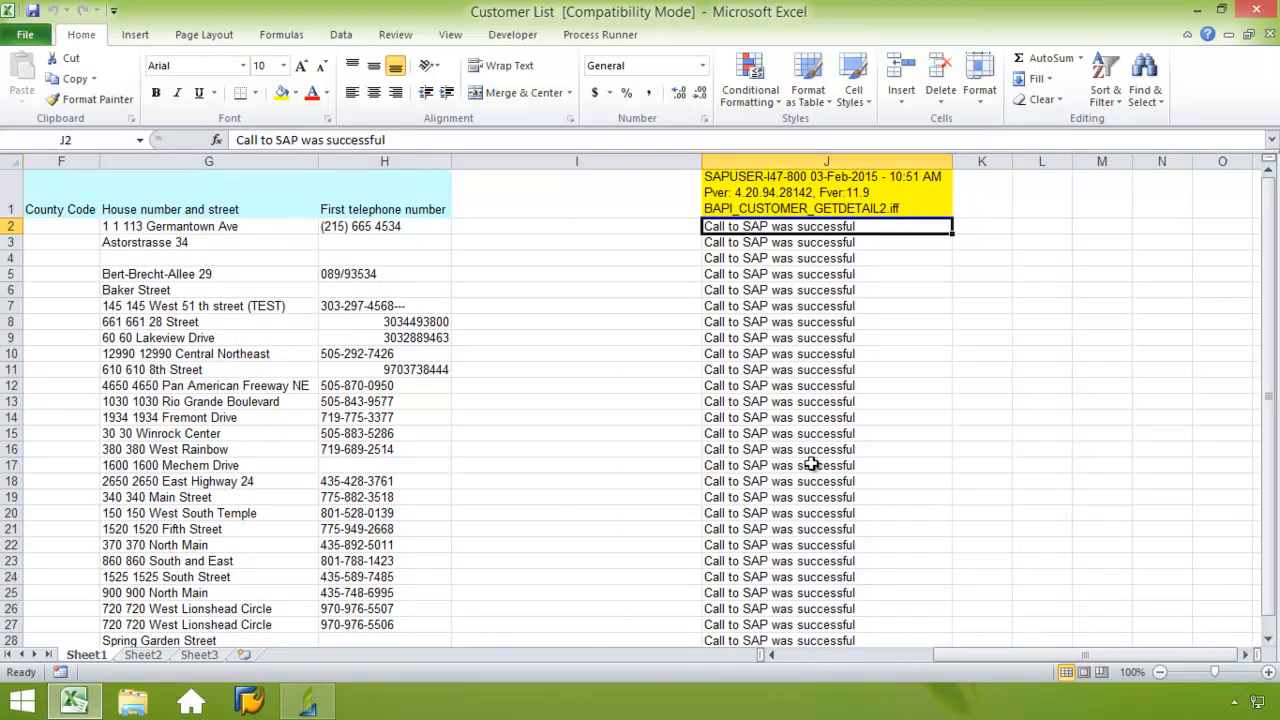
pyautogui.moveTo(990, 656); pyautogui.dragTo(780, 608)
pyautogui.moveTo(1265, 383); pyautogui.dragTo(1267, 410)
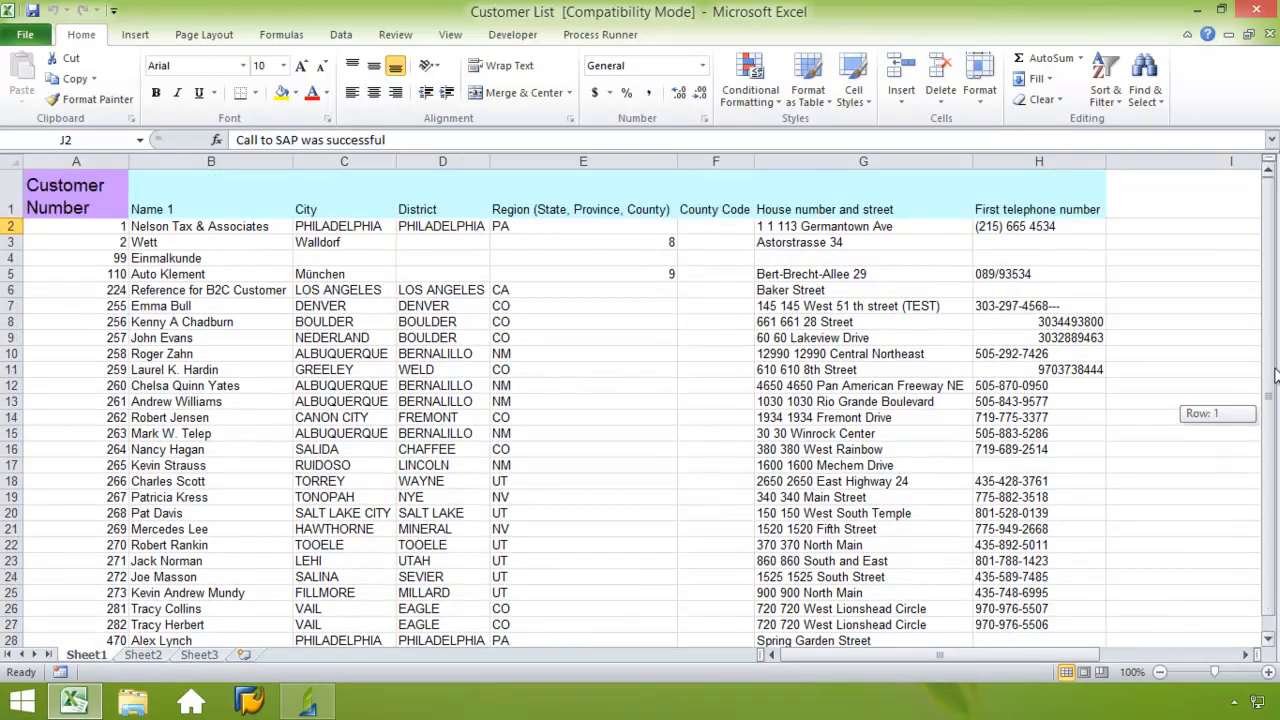